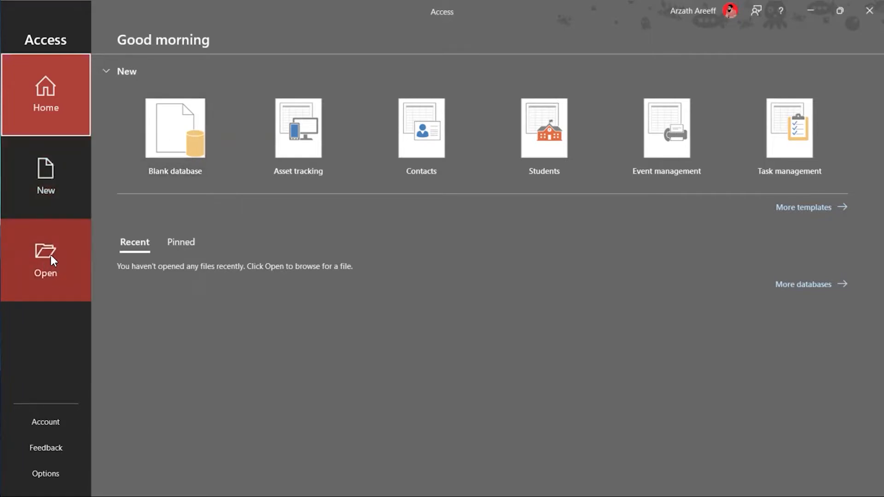
Start a new blank database and set its file name to Students
left_click(186, 145)
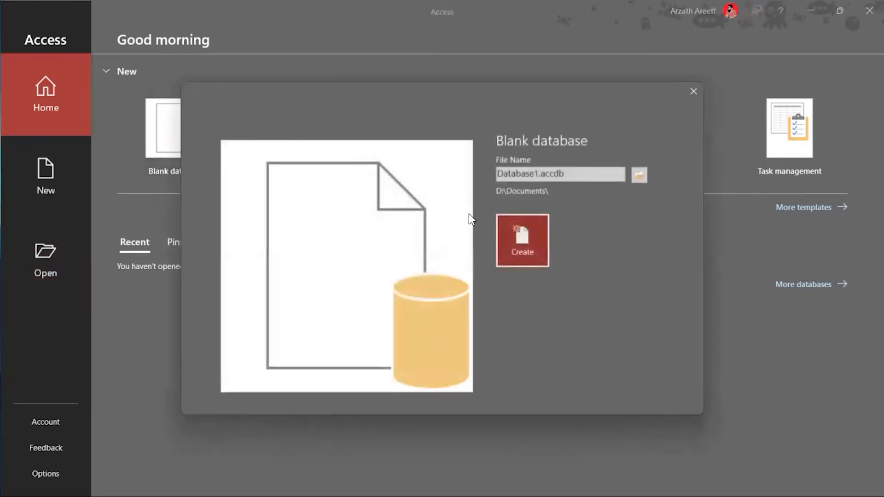
double_click(539, 173)
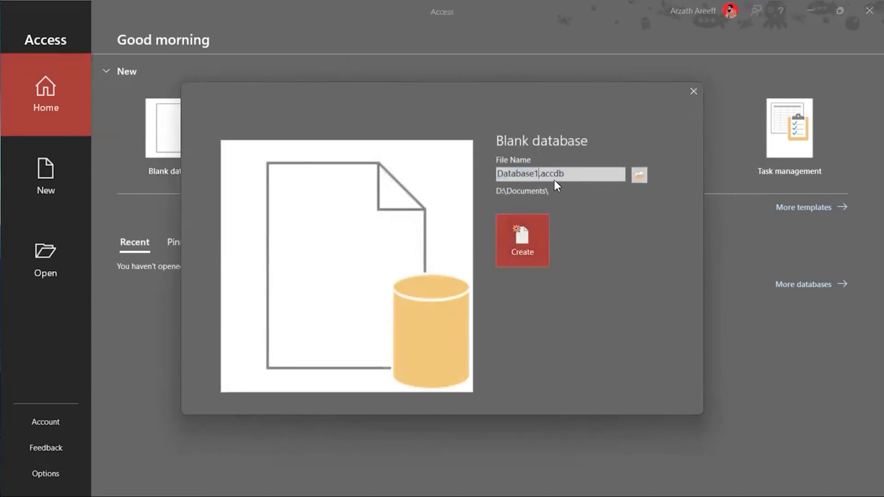
key("BackSpace")
key("BackSpace")
key("BackSpace")
key("BackSpace")
key("BackSpace")
key("BackSpace")
key("BackSpace")
key("BackSpace")
key("BackSpace")
type("Students")
left_click(531, 234)
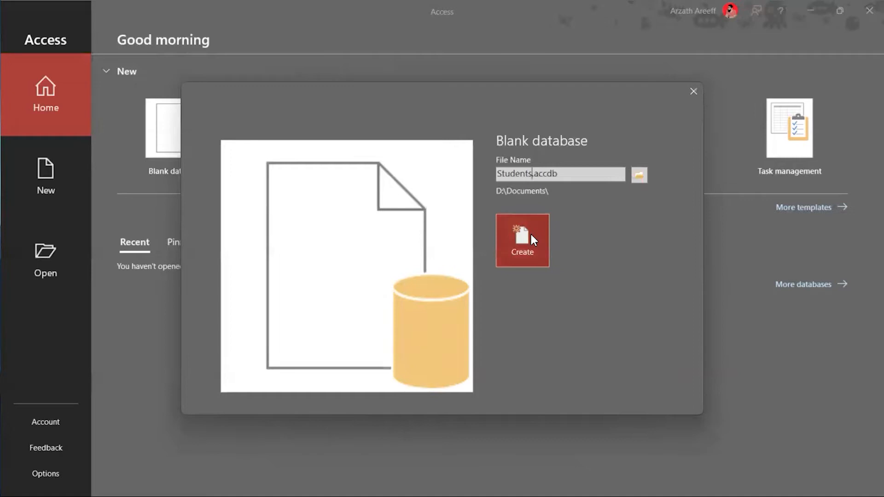
Browse for the database's save location, create a folder named HNDA in Documents and open it
left_click(641, 178)
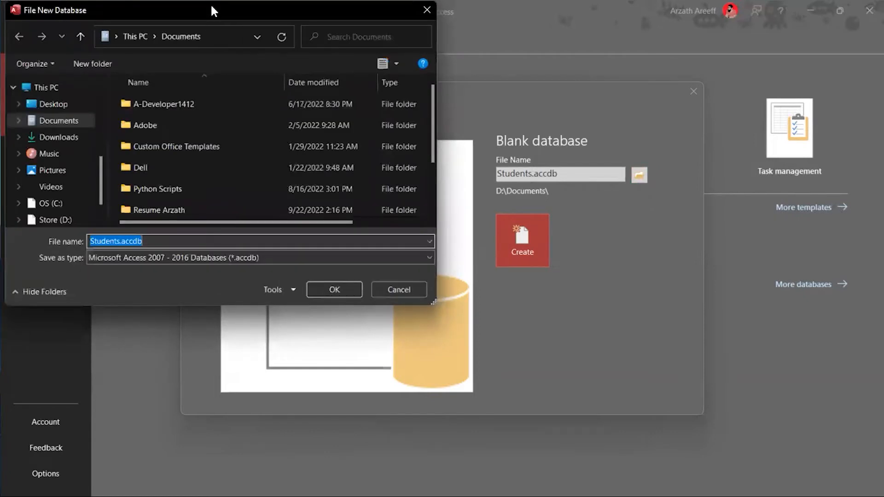
left_click_drag(212, 9, 359, 35)
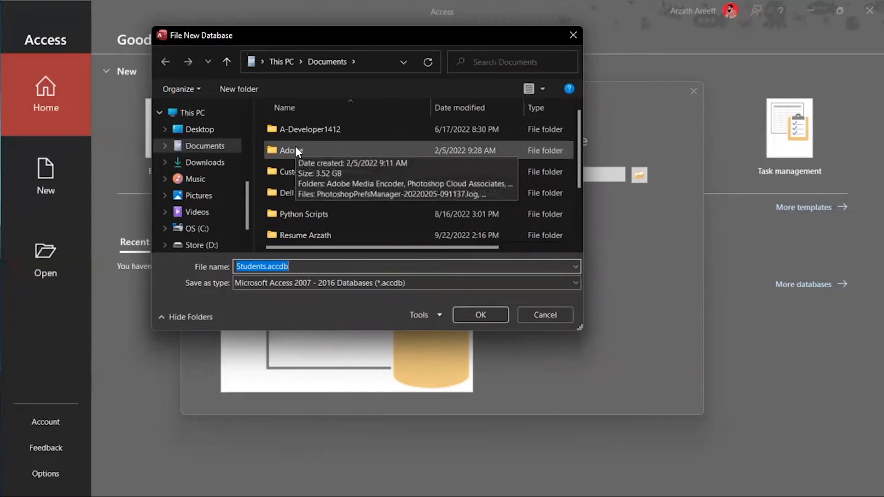
left_click(207, 149)
scroll(310, 174, "down", 1)
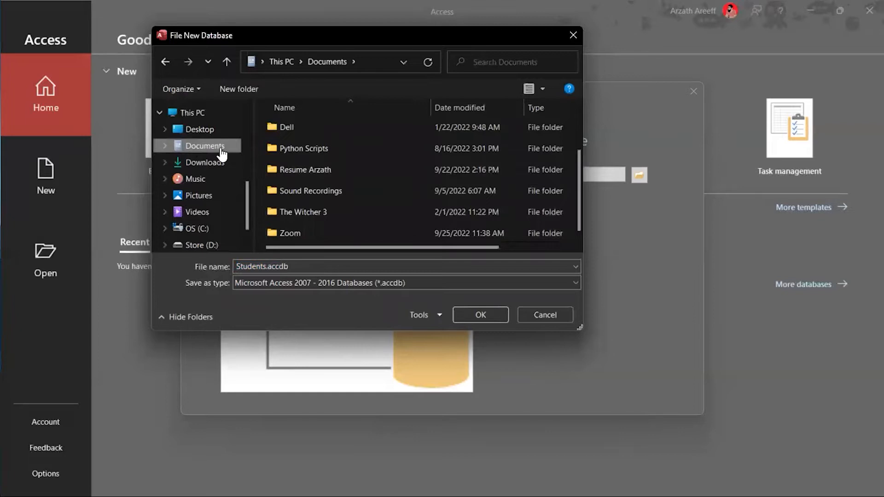
left_click(253, 91)
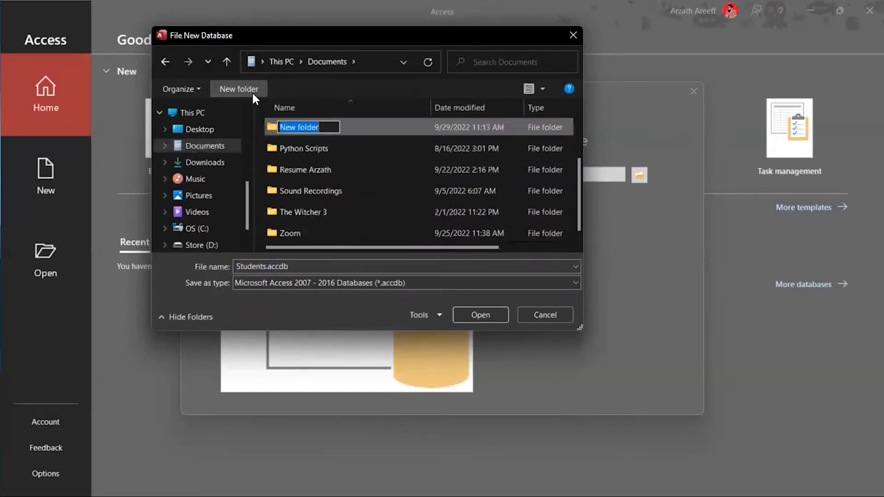
type("HNDA")
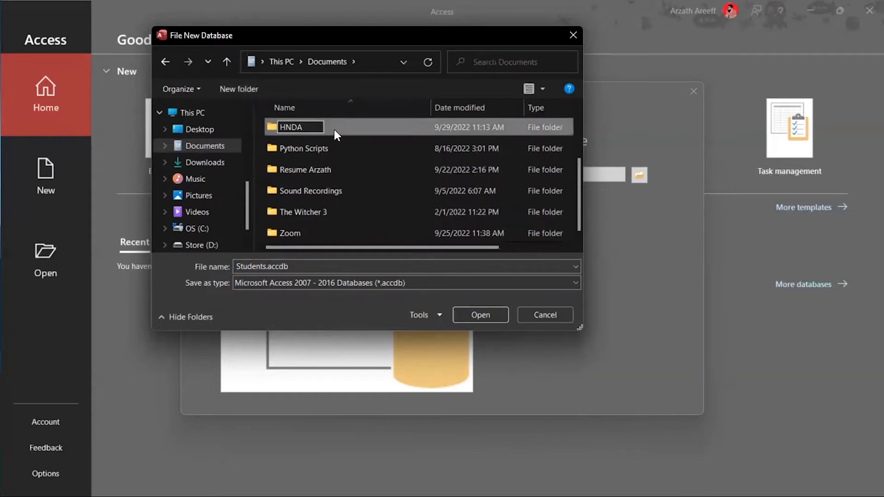
key("Return")
double_click(300, 123)
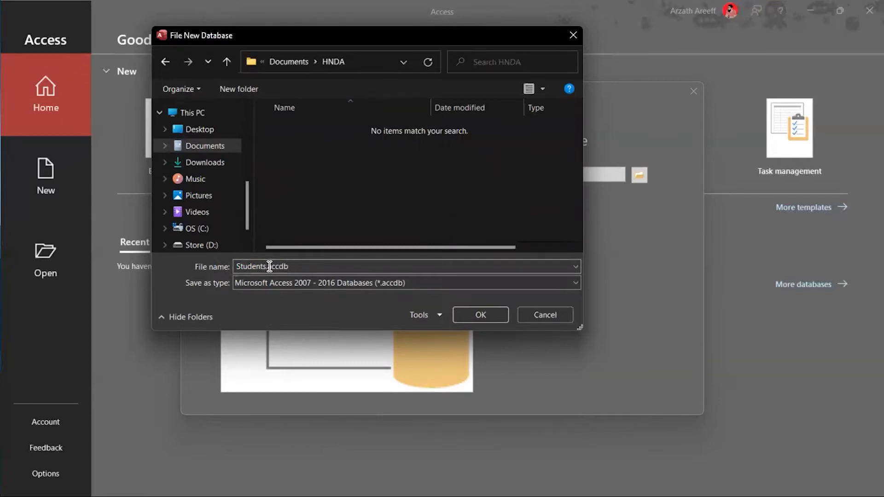
Accept the HNDA folder as the save location for Students.accdb and create the database
double_click(287, 267)
left_click_drag(289, 266, 268, 267)
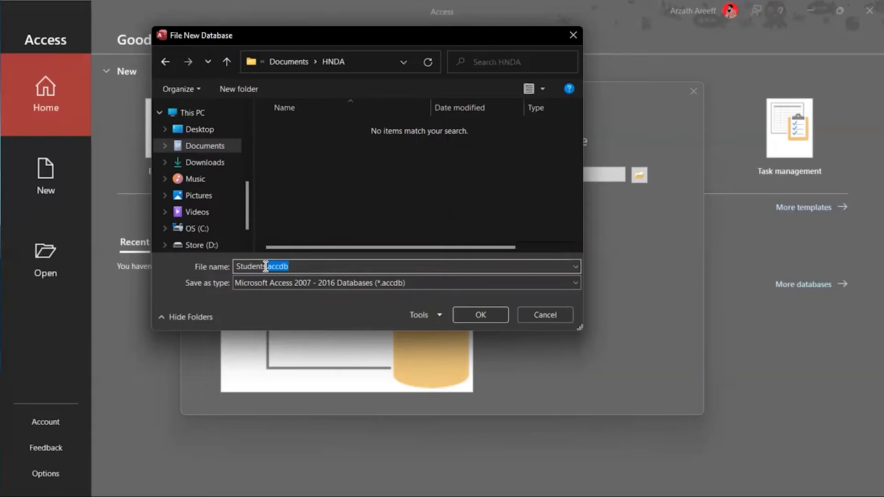
left_click(489, 314)
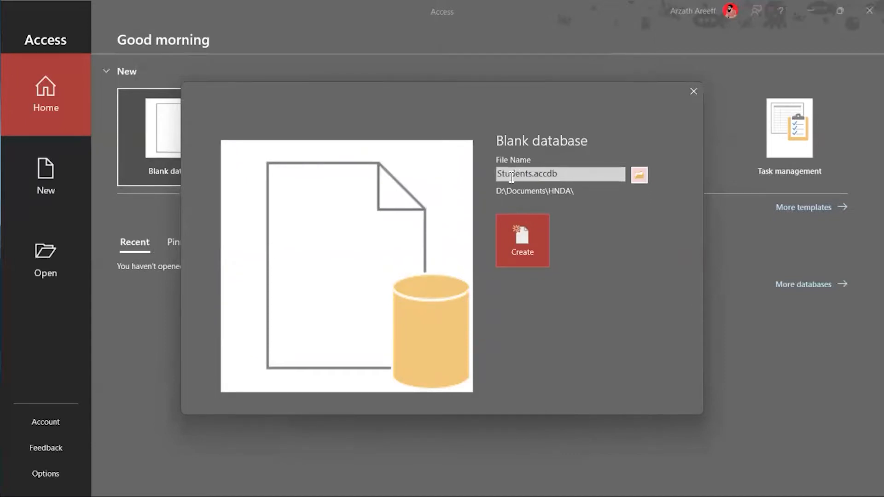
left_click(531, 234)
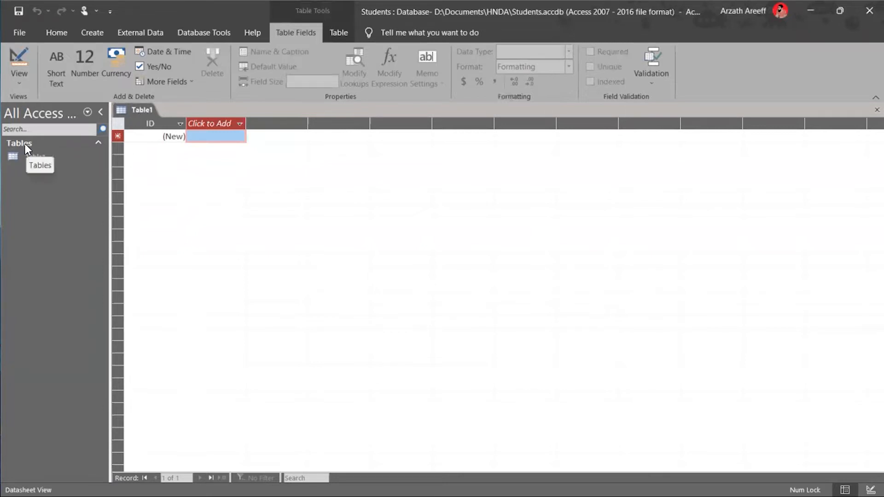
left_click(34, 156)
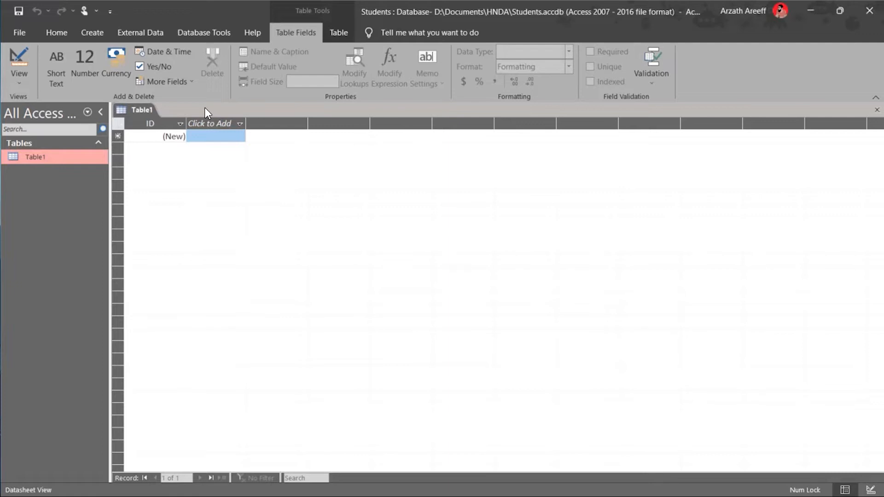
left_click(226, 123)
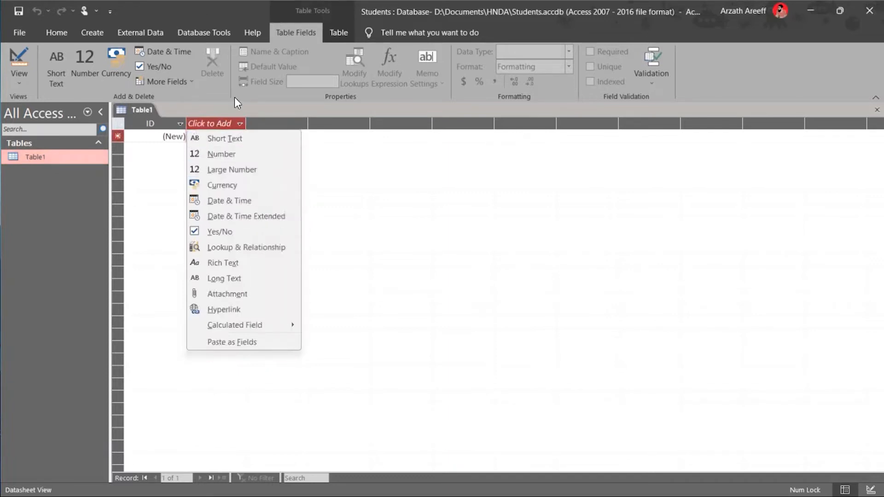
key("Escape")
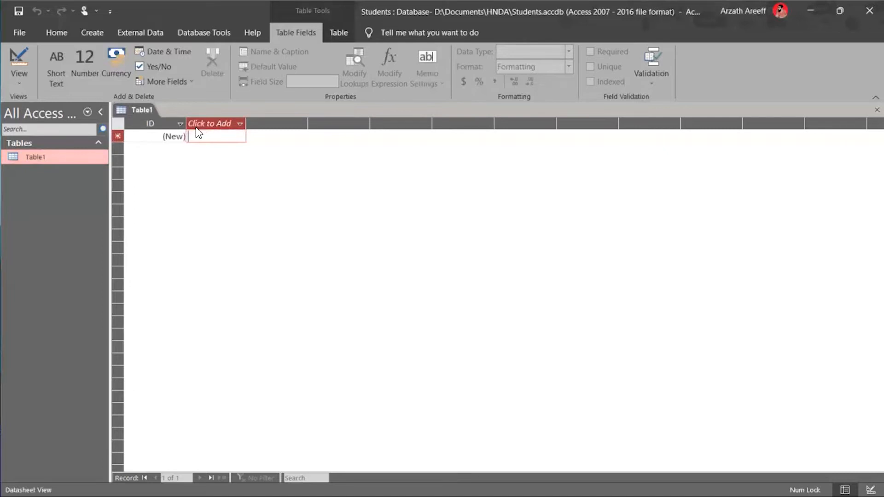
Add a Short Text field called Name after the ID field in Table1, accepting the reserved word
left_click(237, 125)
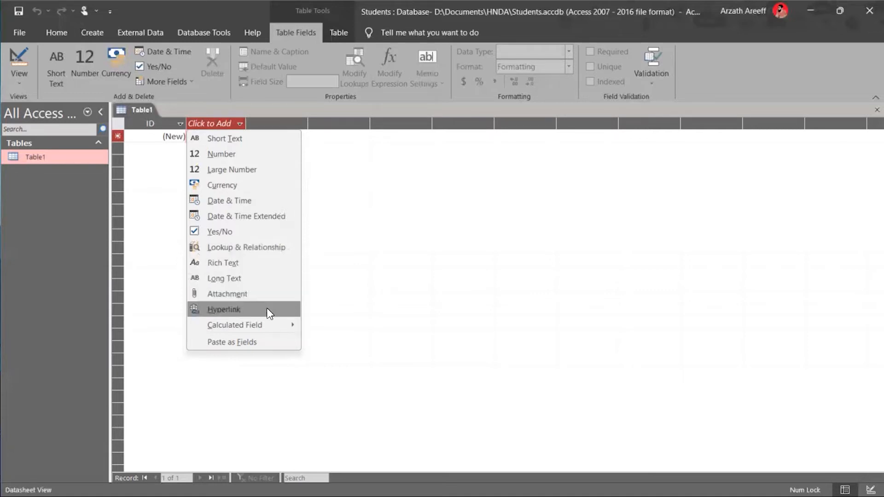
mouse_move(270, 325)
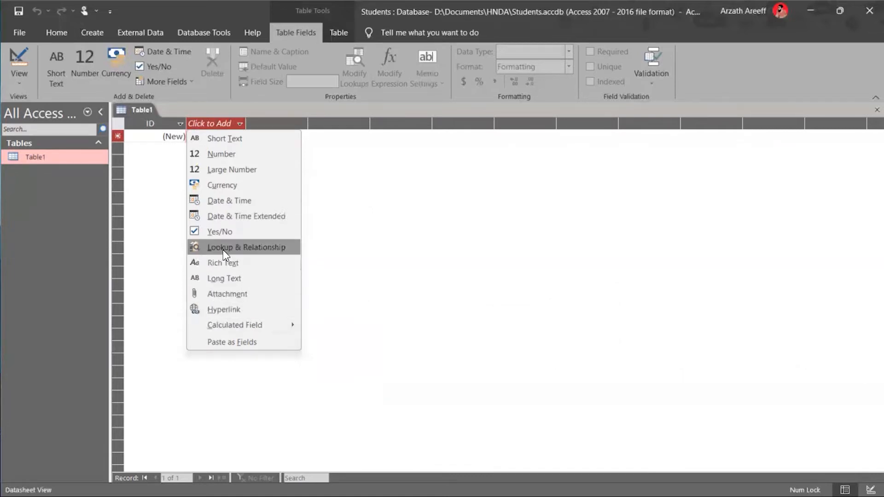
left_click(227, 139)
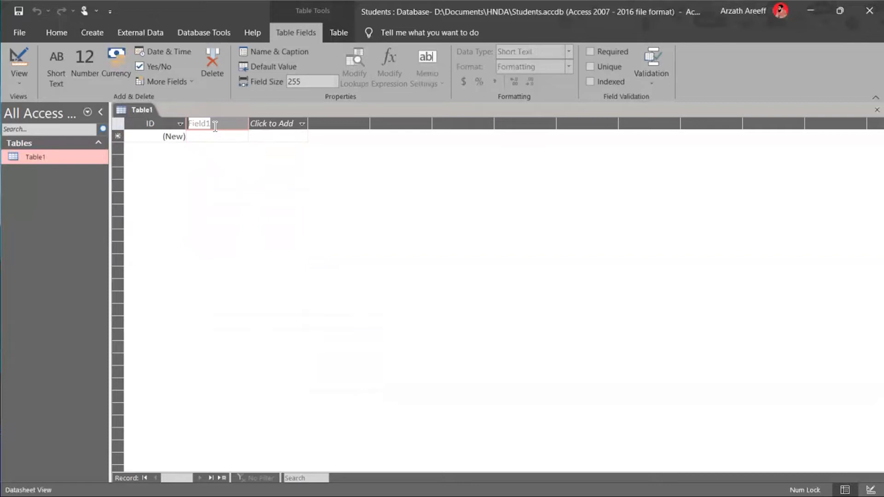
type("Name")
left_click(295, 125)
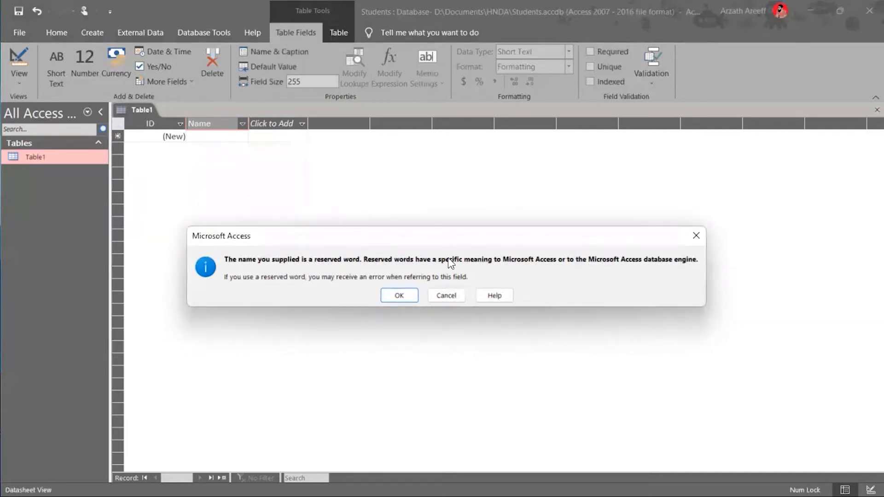
left_click(405, 293)
Rename the Name field in Table1 as StuName
left_click(215, 124)
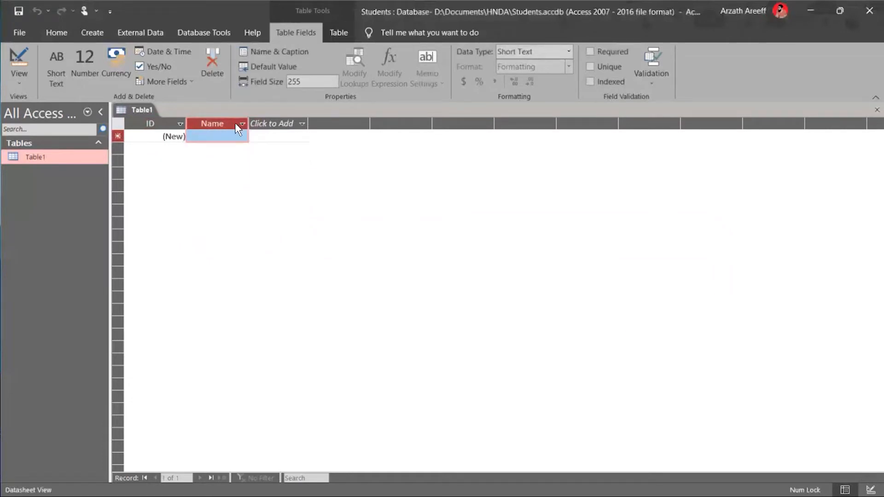
right_click(225, 123)
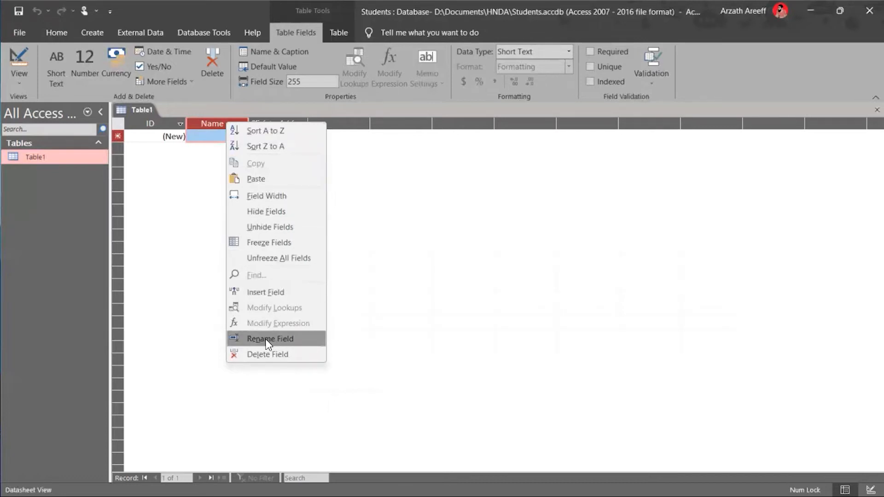
right_click(213, 121)
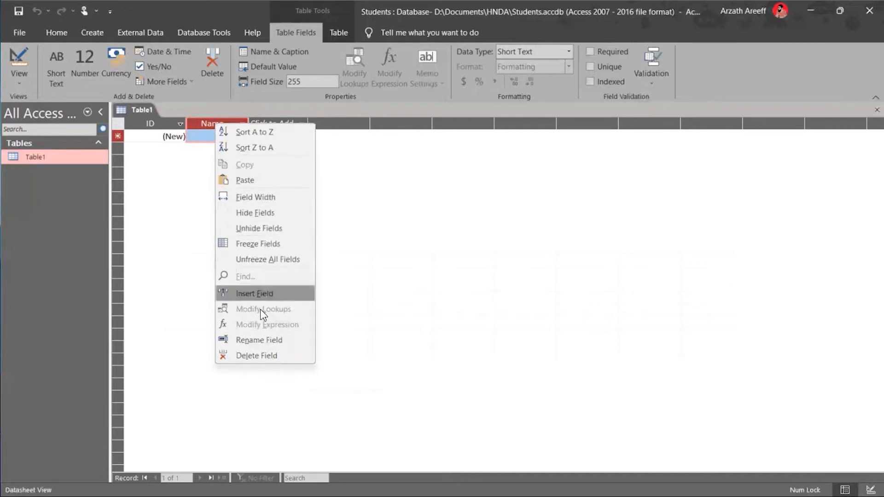
left_click(259, 340)
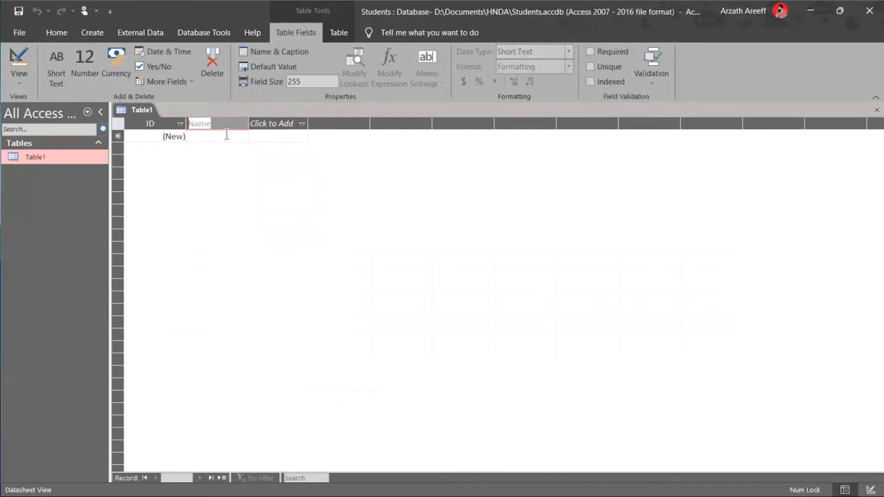
type("StuName")
key("Return")
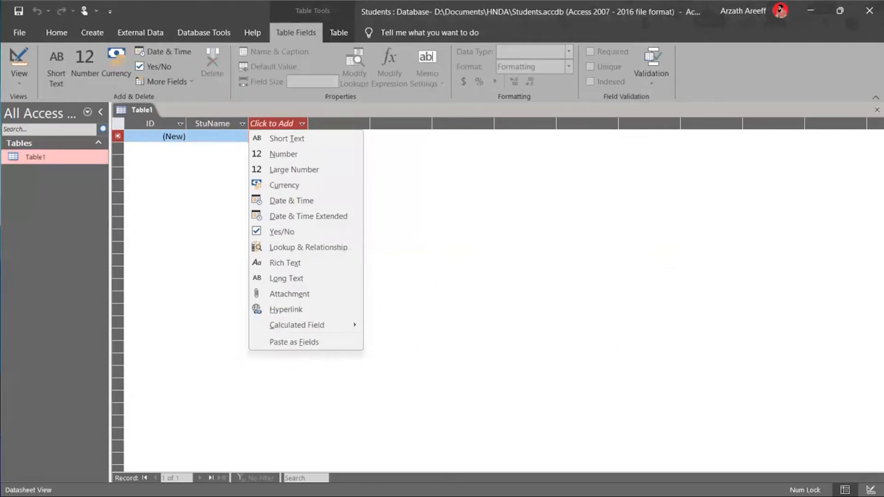
key("Escape")
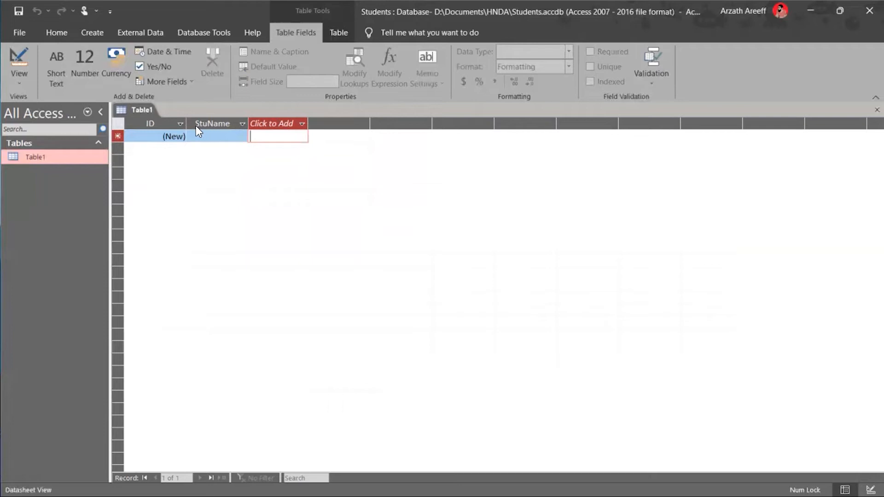
Add a Short Text field called "stu name" after the StuName field
left_click(277, 125)
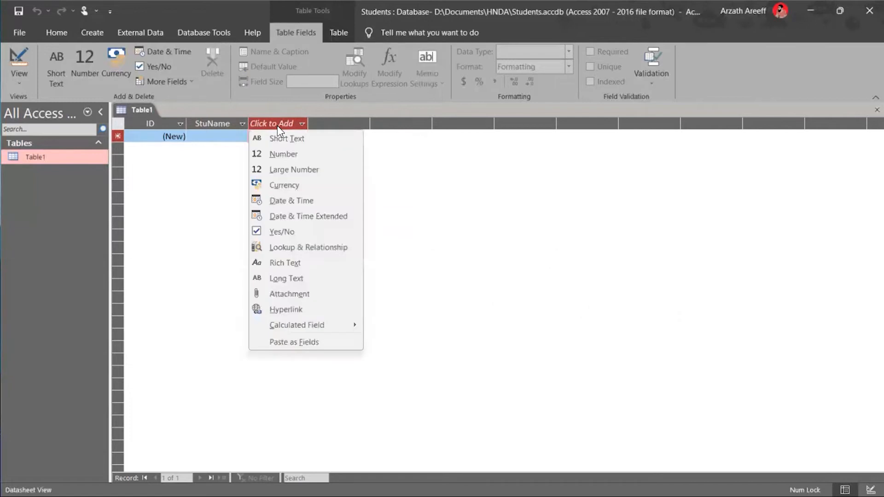
left_click(298, 142)
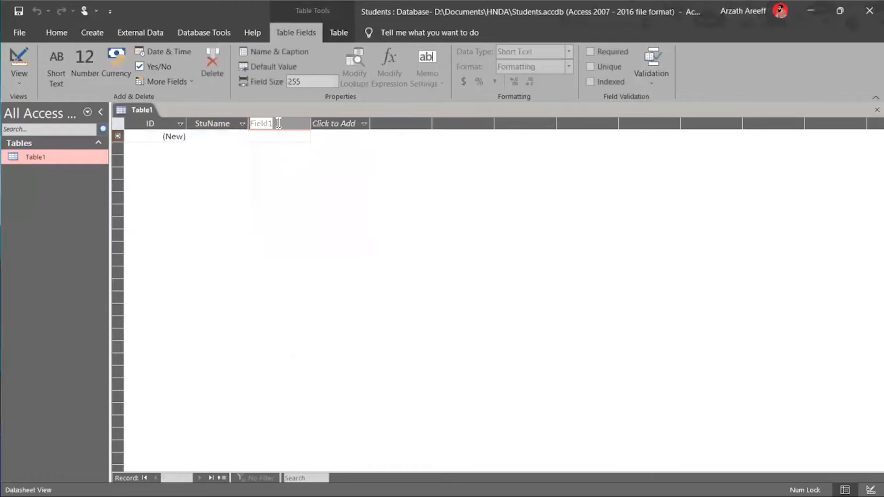
type("stu name")
key("Return")
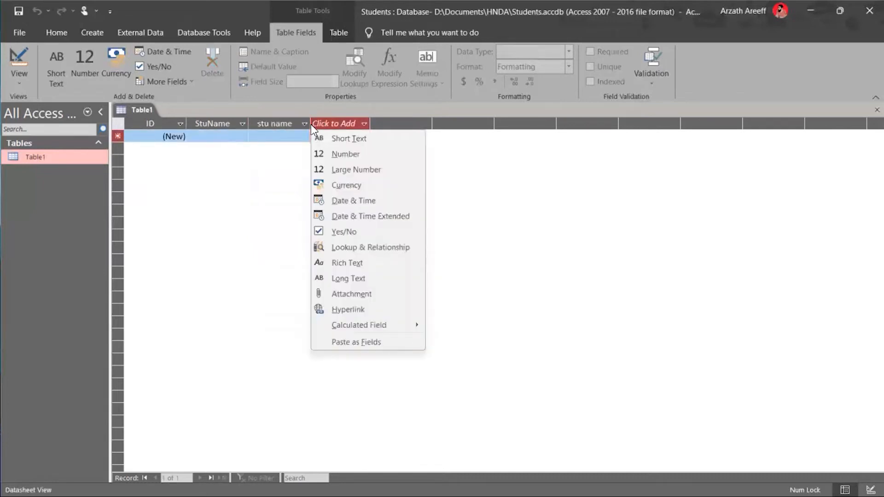
Delete the "stu name" field from Table1
left_click(302, 124)
left_click(295, 124)
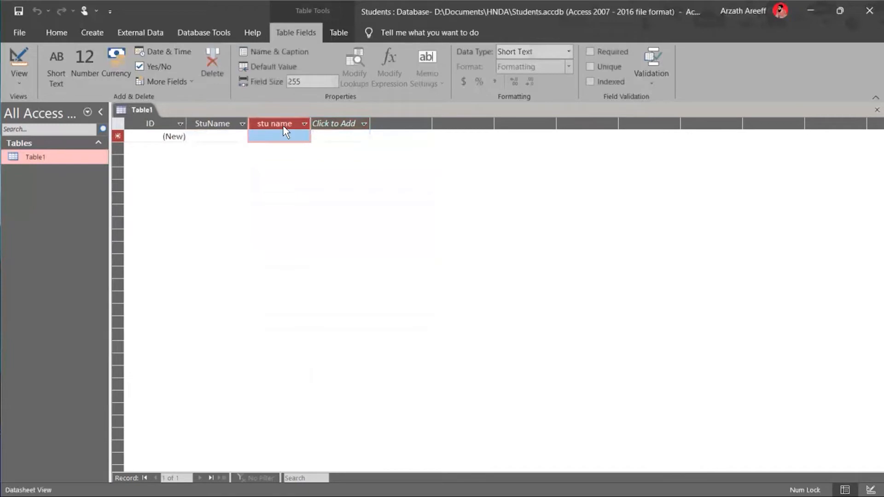
right_click(283, 123)
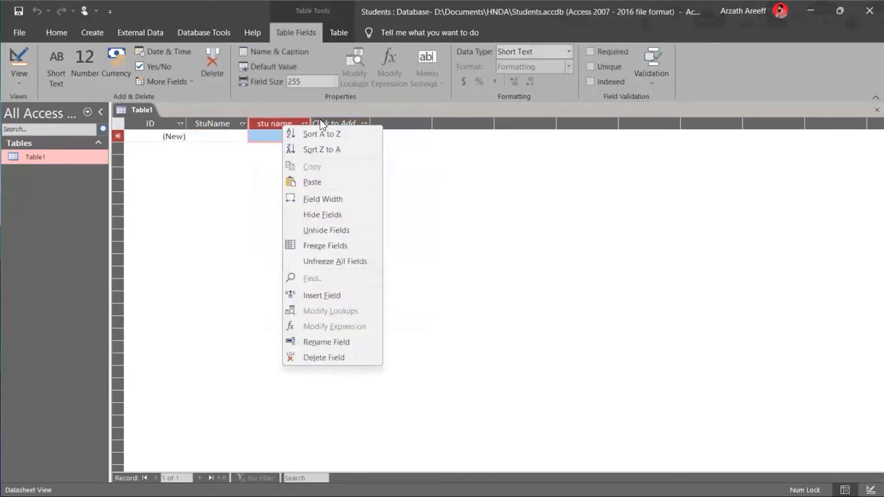
left_click(278, 124)
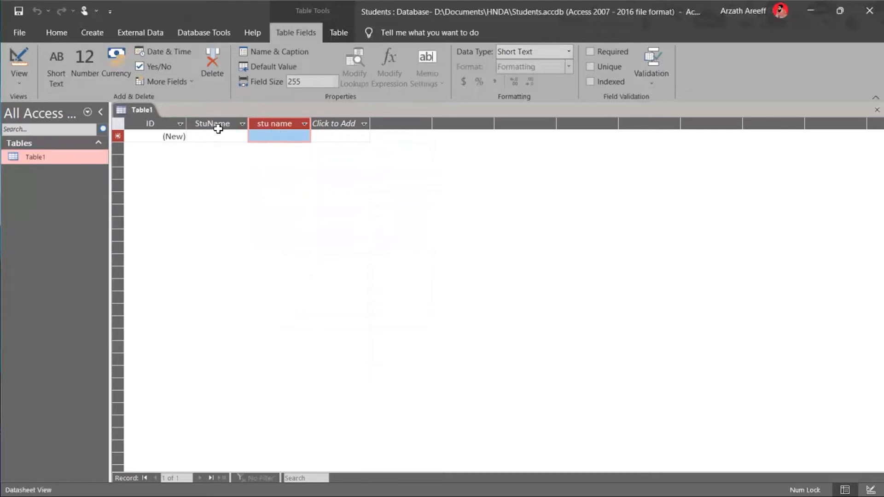
right_click(277, 130)
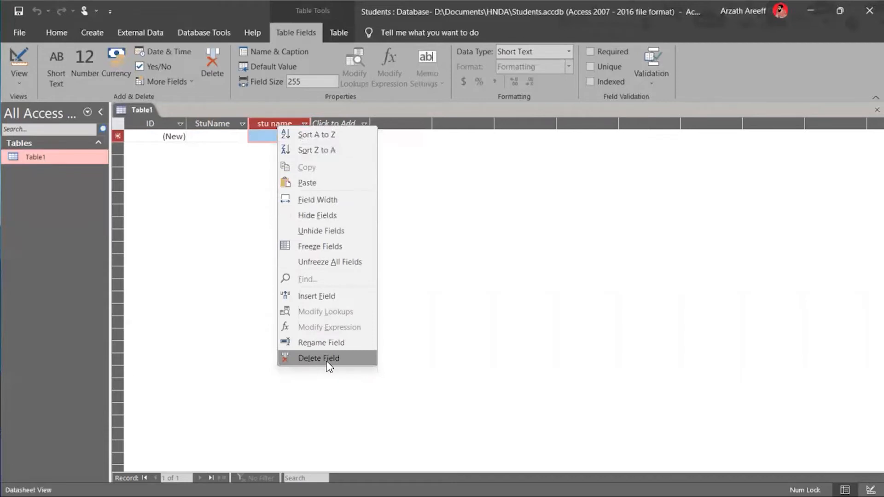
left_click(278, 124)
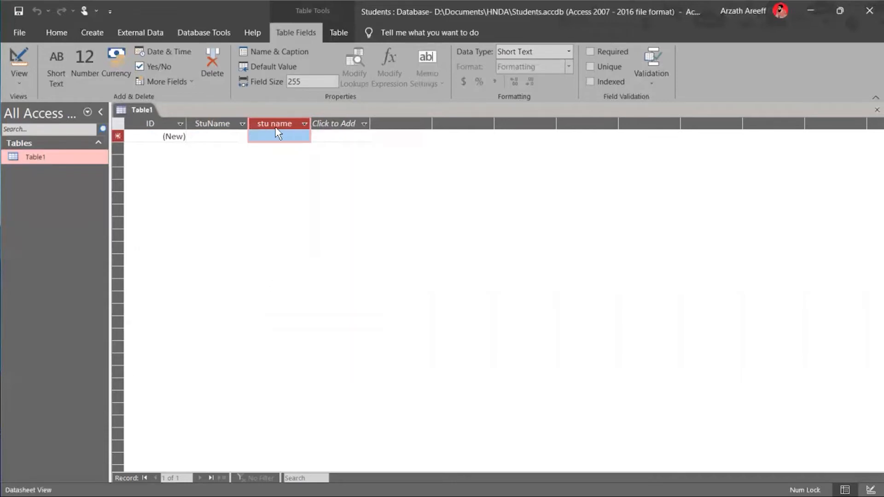
right_click(277, 123)
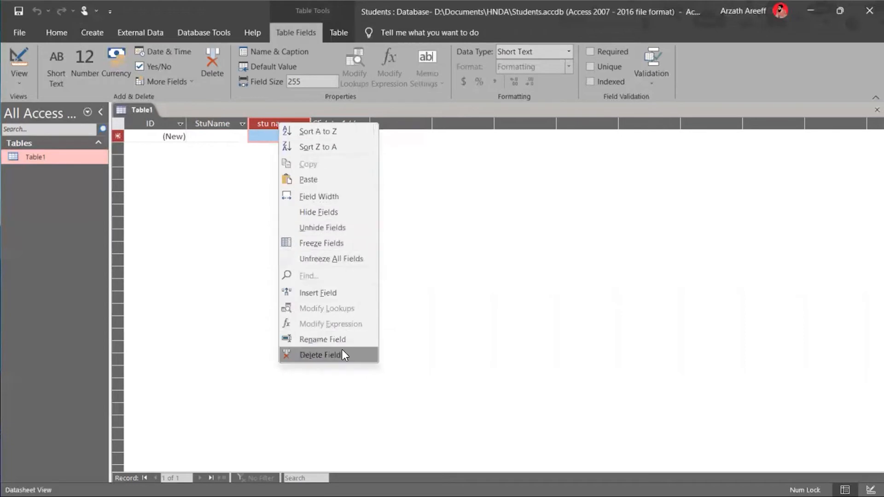
left_click(341, 350)
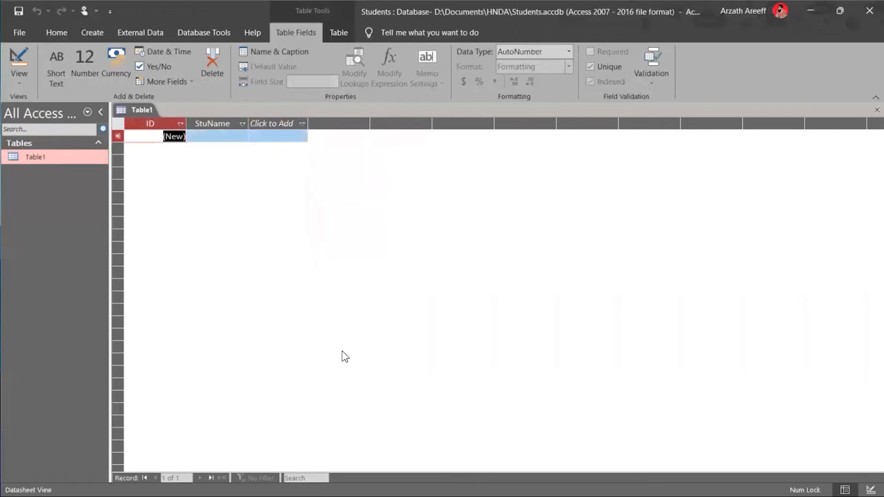
Add a Short Text field called Address after the StuName field in Table1
left_click(263, 122)
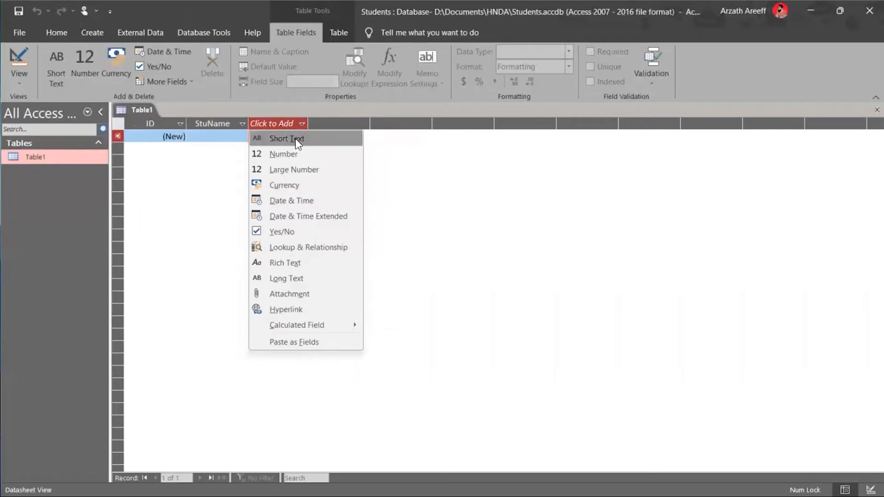
left_click(294, 138)
type("A")
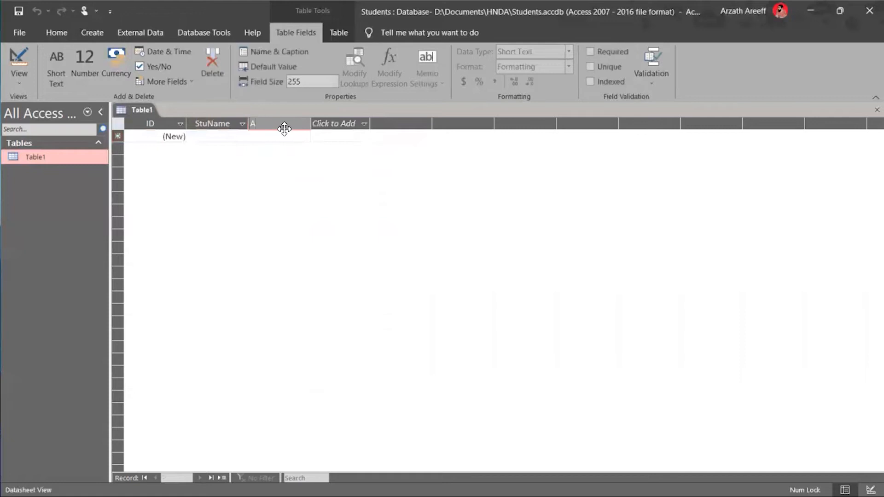
type("ddress")
Add a Number field called MobileNo after the Address field
left_click(352, 123)
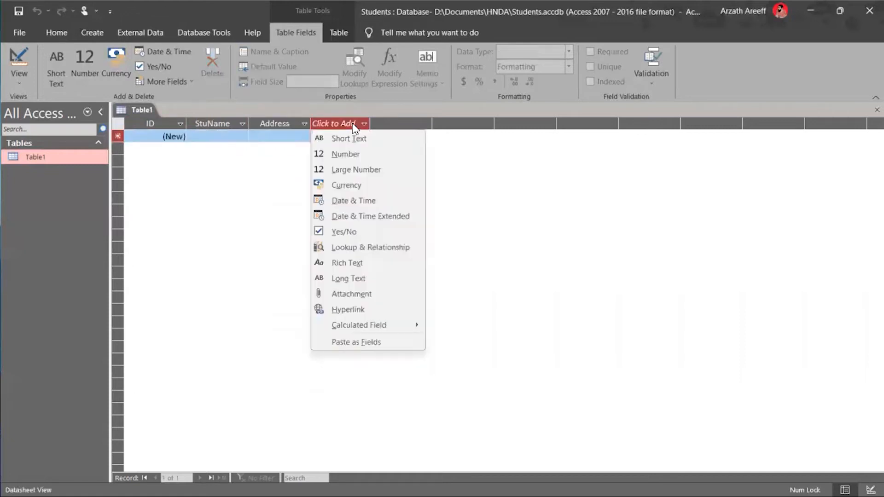
left_click(366, 151)
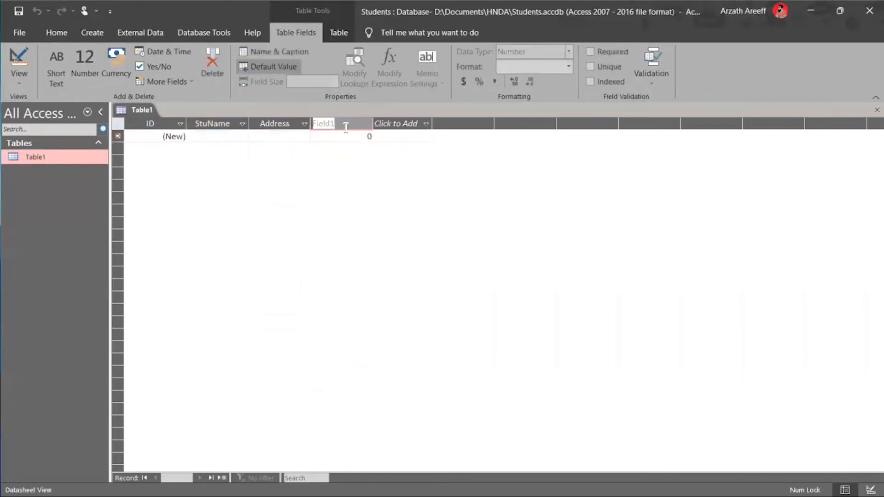
type("MobileNo")
Add a Date & Time field called DateOfBirth after the MobileNo field
left_click(405, 125)
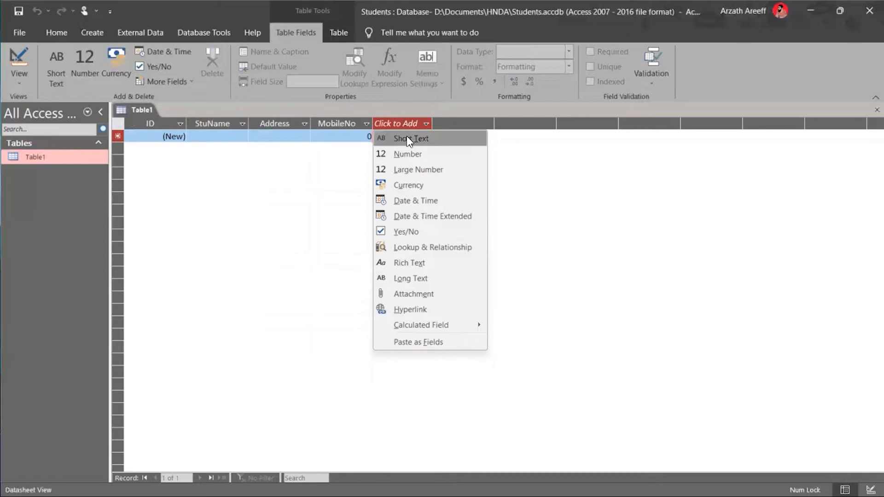
left_click(410, 200)
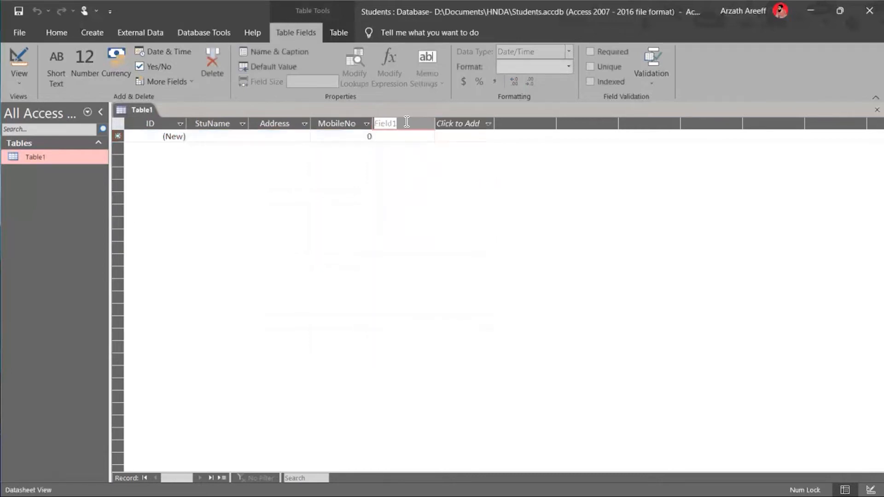
type("DateOfBirth")
key("Return")
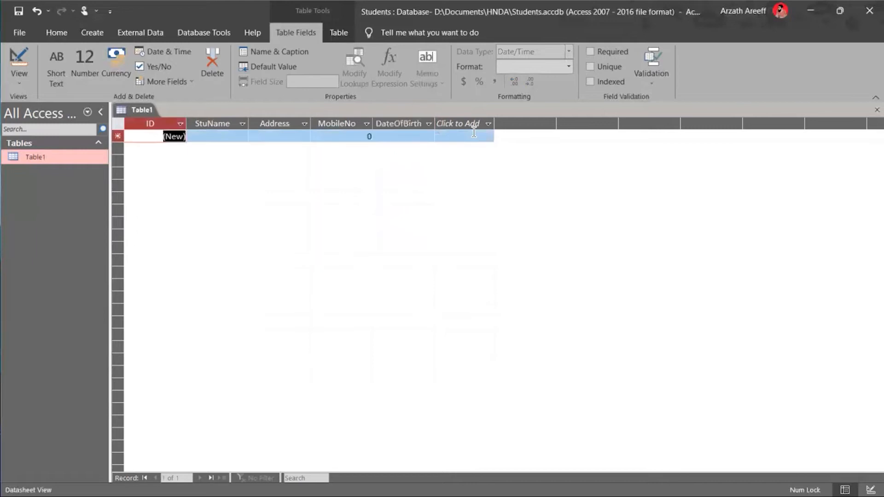
Look over the DateOfBirth sort and filter options, the available field types and each field's cell in the blank record
left_click(428, 124)
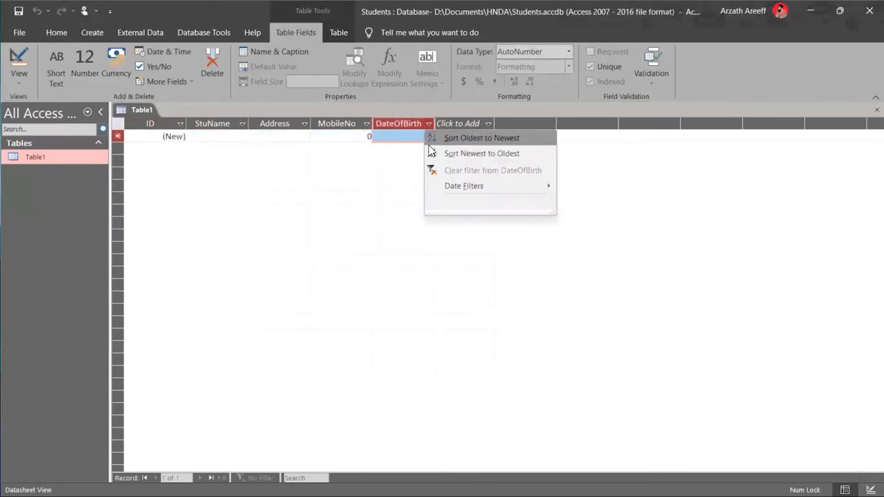
left_click(410, 136)
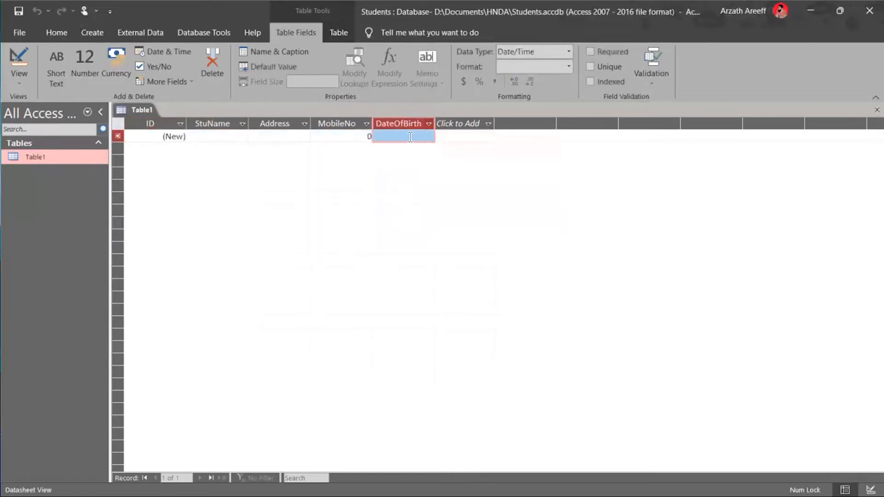
left_click(444, 123)
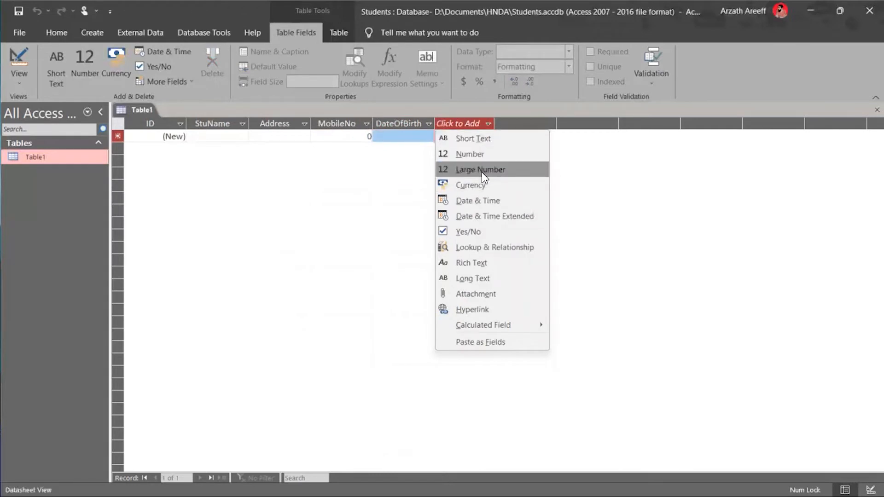
left_click(468, 104)
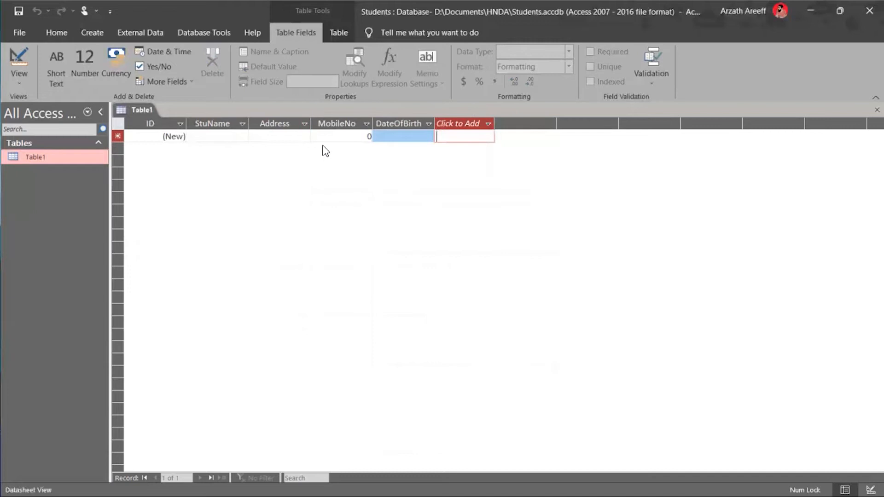
left_click(226, 136)
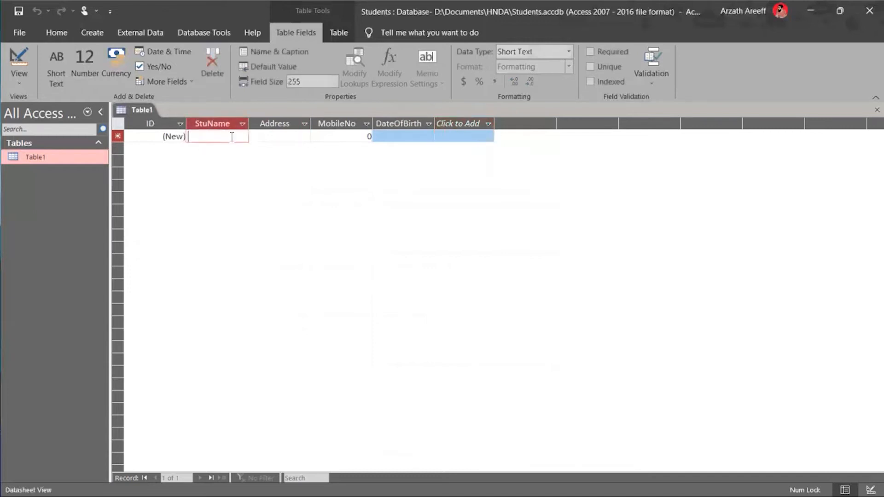
left_click(265, 136)
left_click(364, 135)
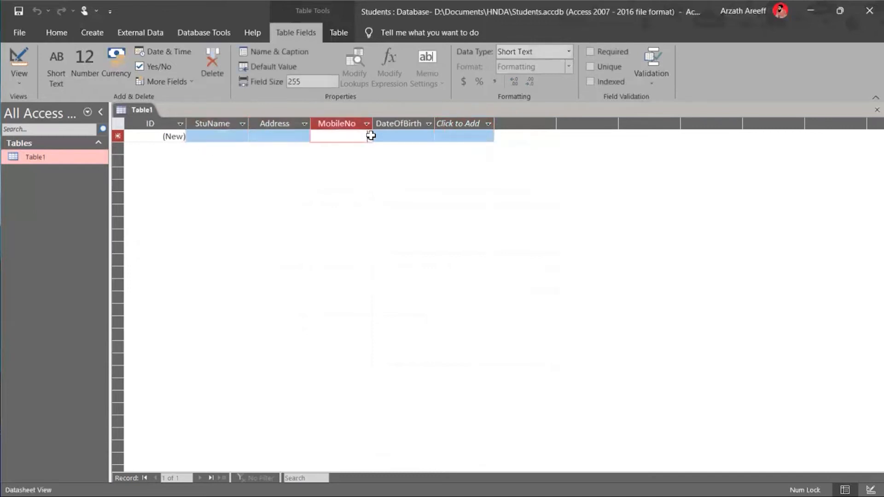
left_click(405, 135)
left_click(455, 136)
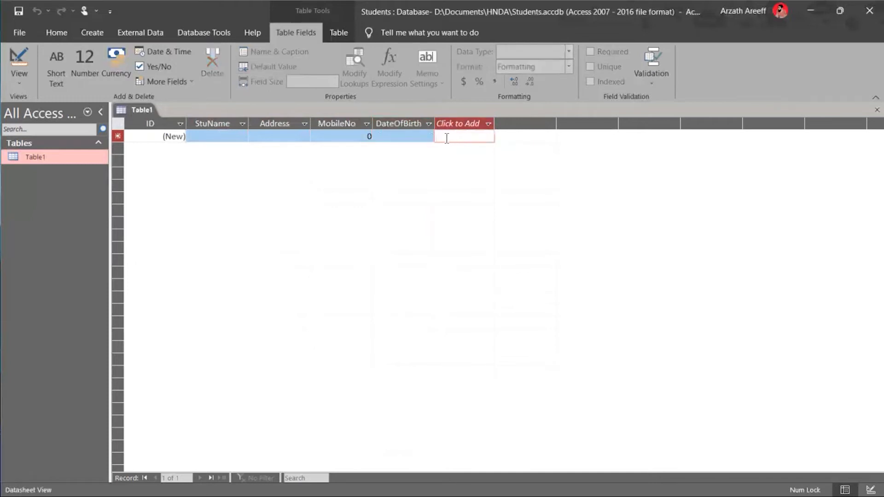
Check the DateOfBirth cell's date picker and compare it with the Date & Time types available for new fields
left_click(416, 135)
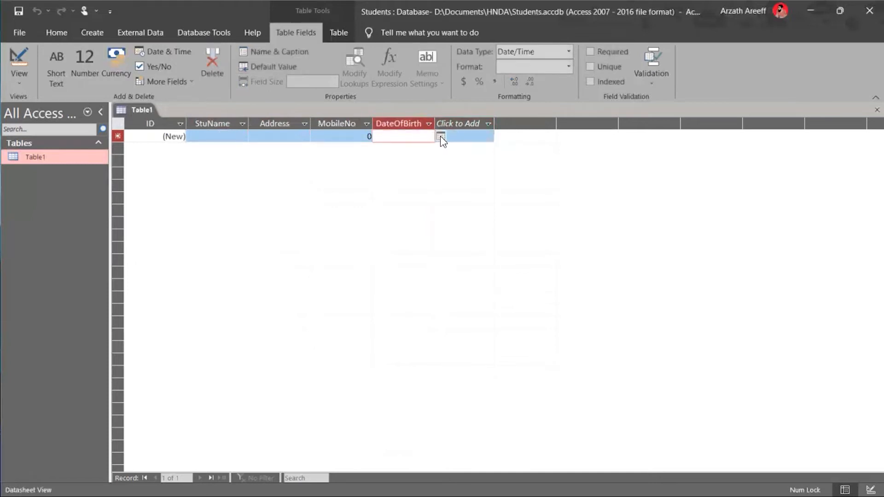
left_click(440, 137)
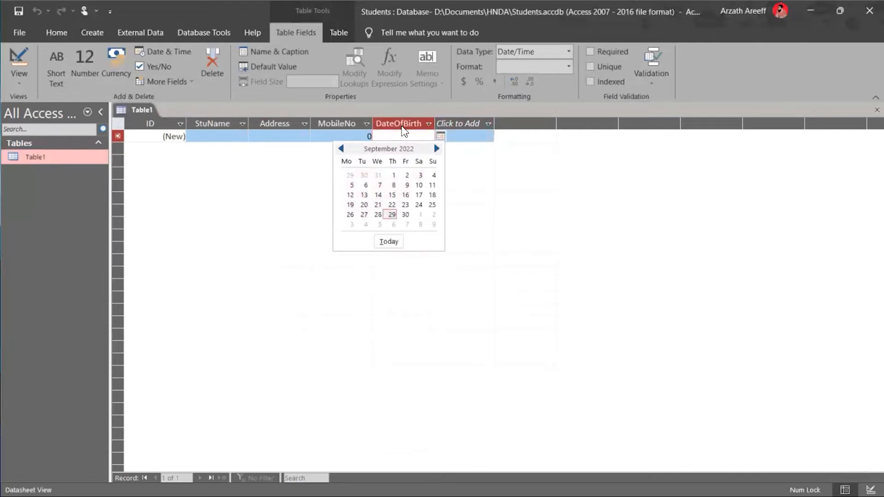
left_click(487, 124)
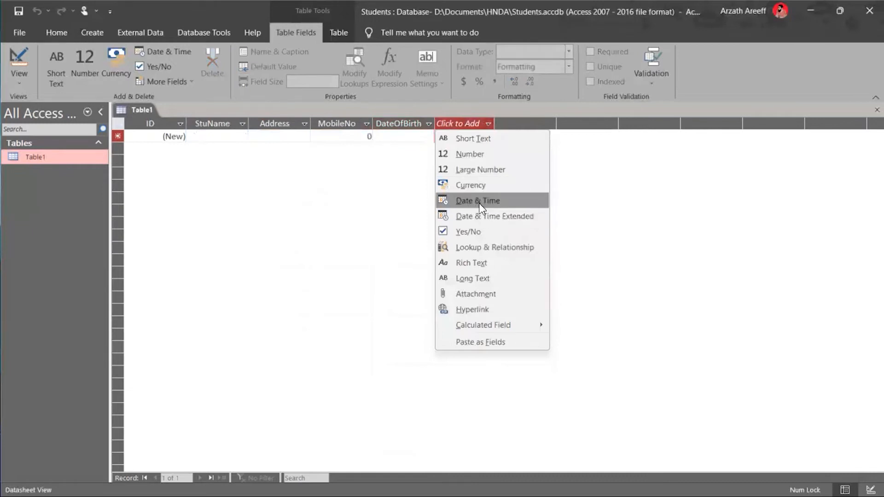
left_click(403, 138)
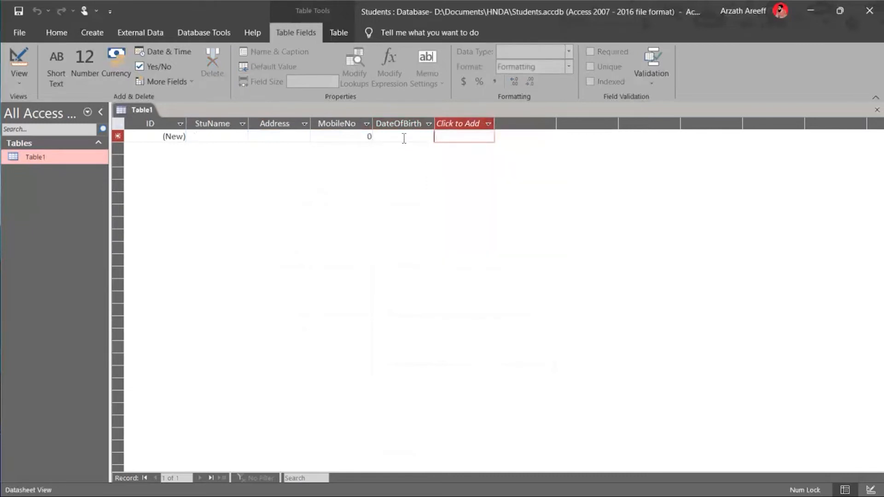
left_click(404, 138)
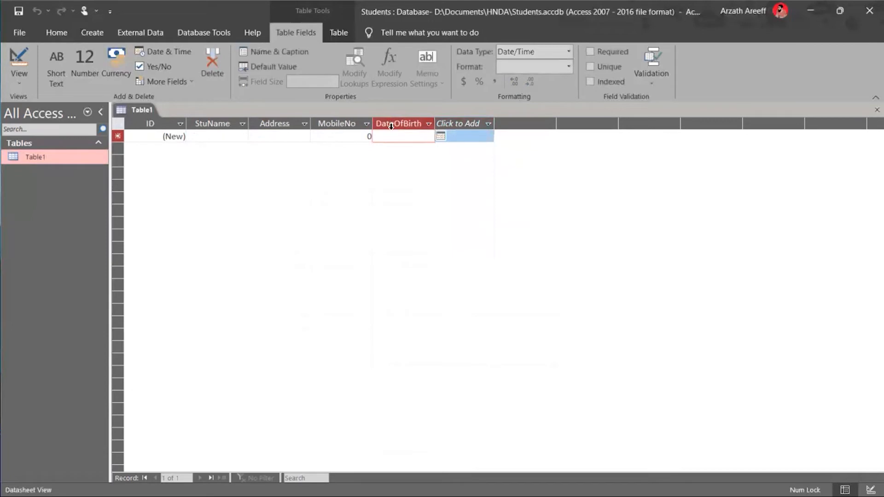
left_click(440, 135)
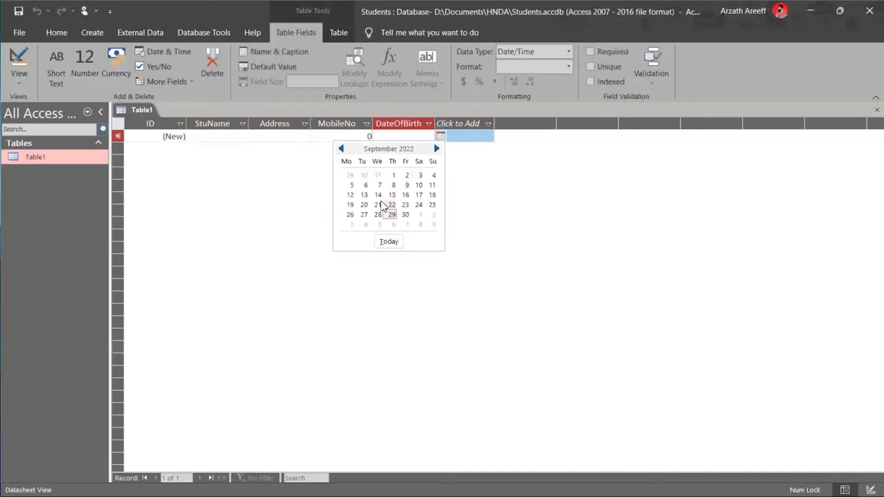
left_click(405, 139)
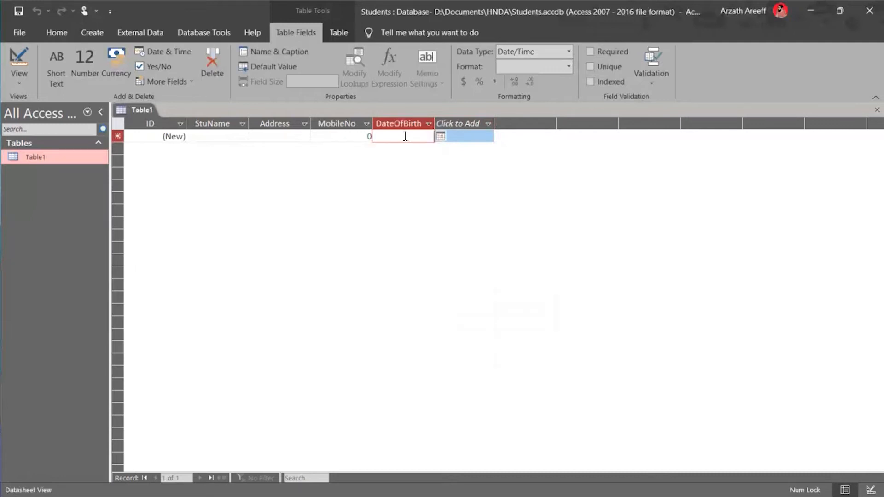
Try to enter 1 by hand in the ID field of the new record
left_click(171, 138)
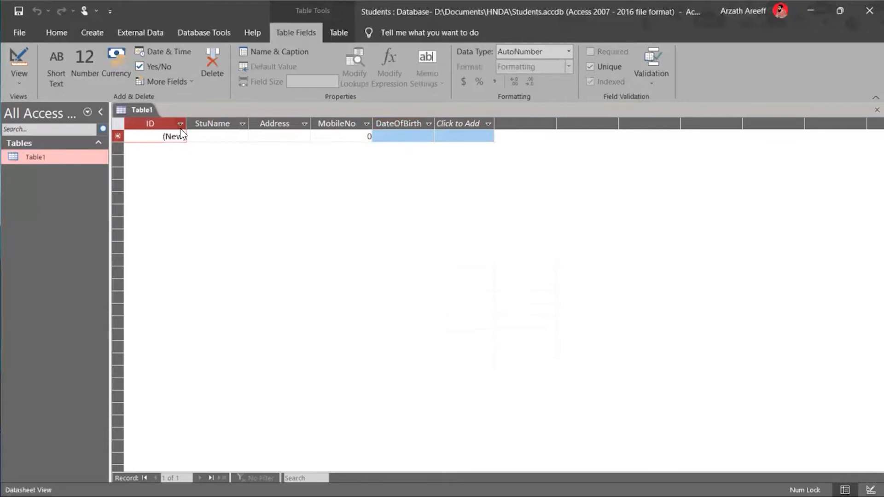
left_click(180, 125)
left_click(164, 137)
left_click(163, 137)
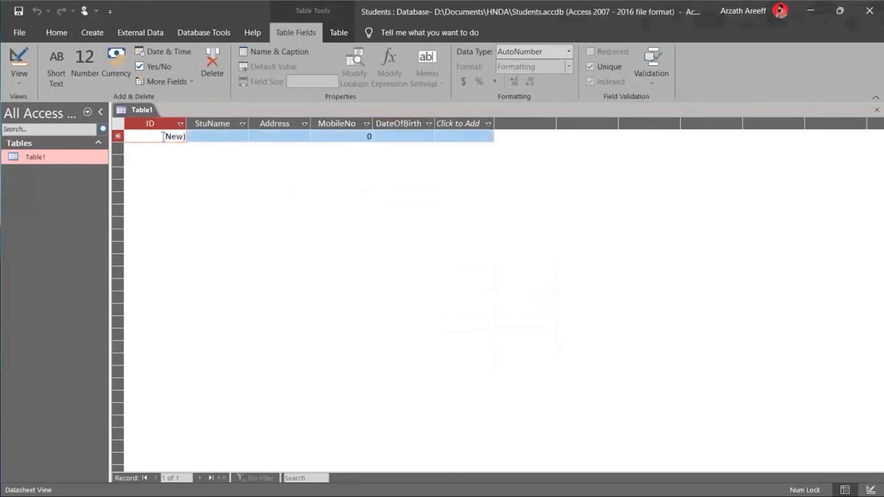
key("1")
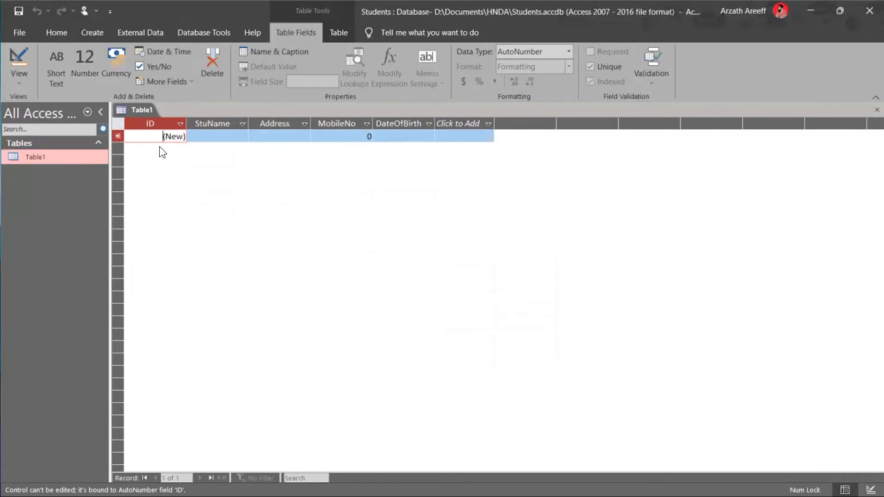
Fill in the student's name in the new record and enter USA as the Address
left_click(210, 136)
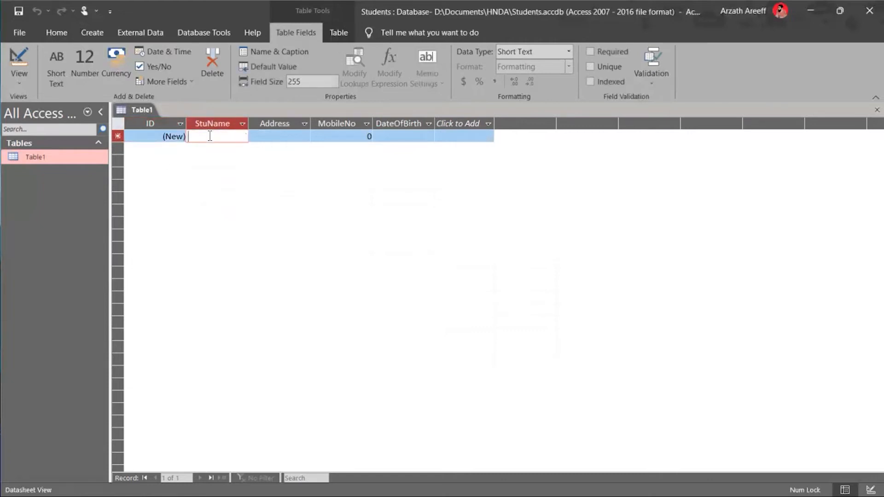
type("Jobs")
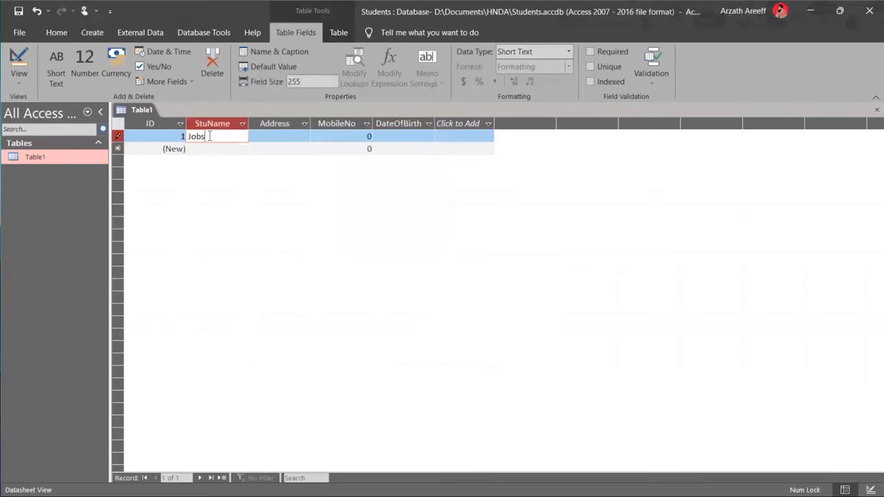
left_click(269, 135)
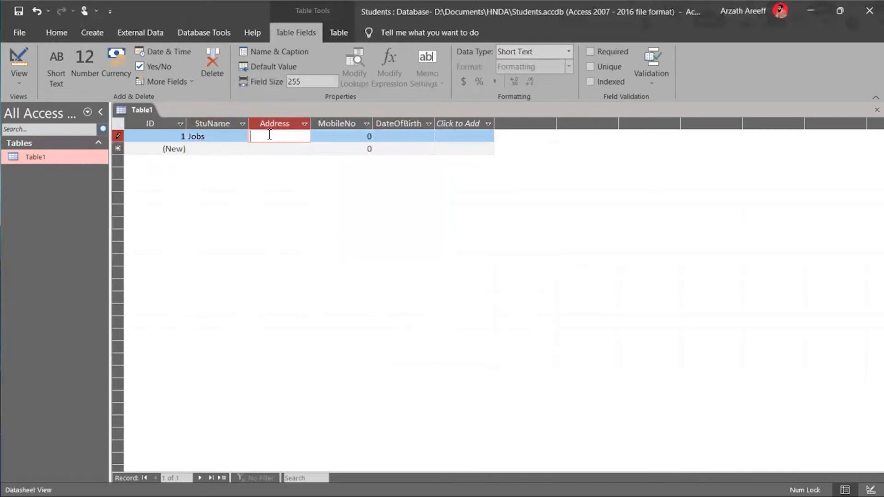
type("USA")
Try to enter the letters kskdh in the first record's MobileNo field
left_click(352, 134)
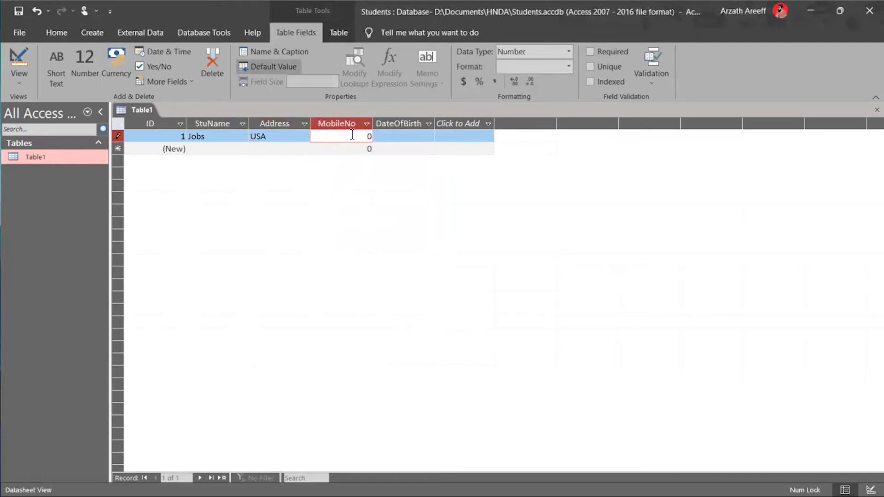
left_click(488, 125)
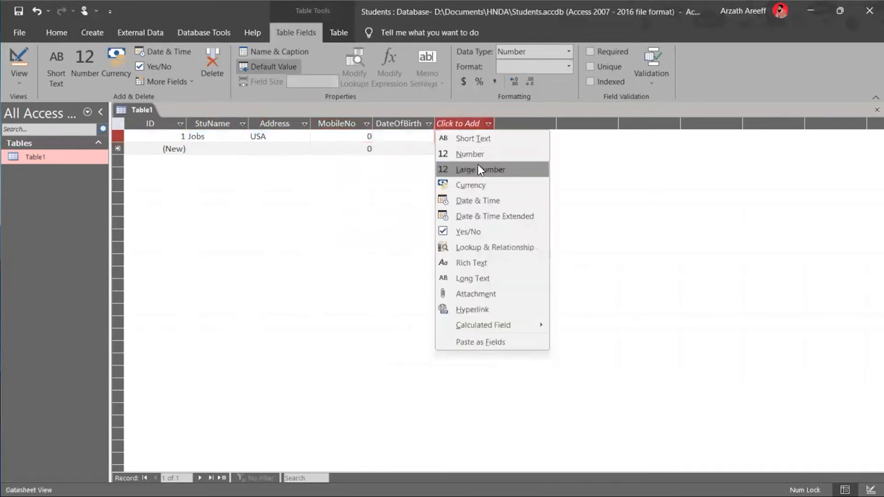
left_click(359, 133)
left_click(358, 136)
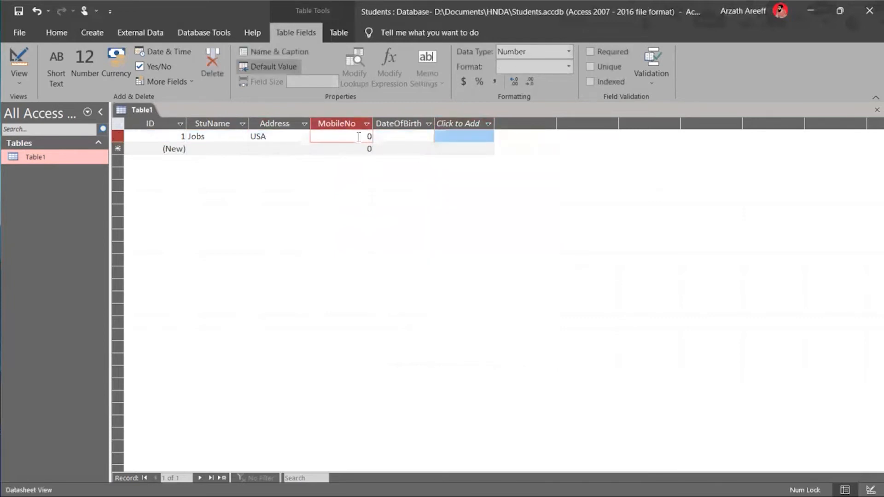
type("kskjh")
left_click(390, 137)
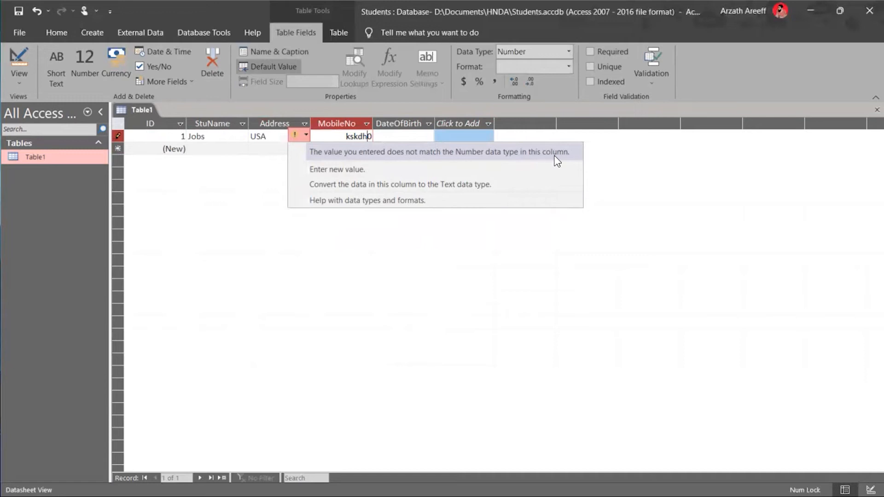
Replace the letters in the first record's MobileNo field with the student's mobile number
left_click(368, 137)
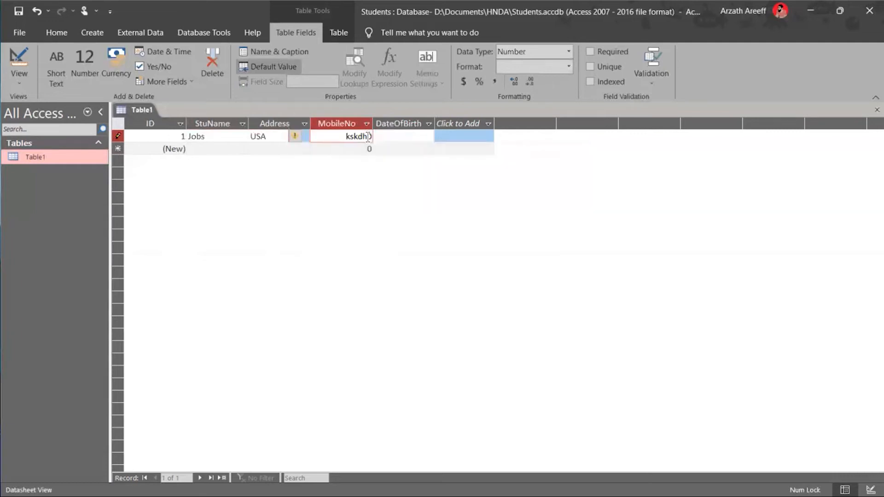
key("BackSpace")
key("BackSpace")
key("BackSpace")
key("BackSpace")
key("BackSpace")
type("00")
type("123456")
type("7")
Pick a day and month for the first record's DateOfBirth from the calendar, going back to the previous year
left_click(417, 136)
left_click(440, 136)
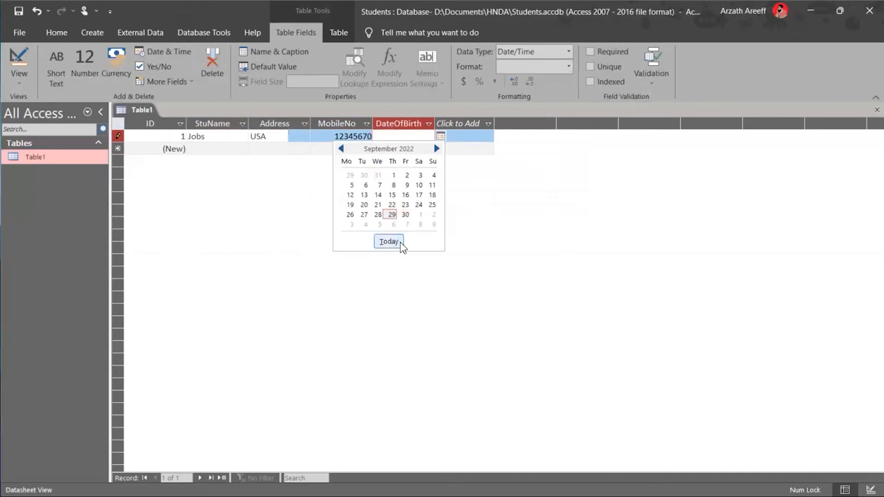
left_click(341, 148)
left_click(341, 148)
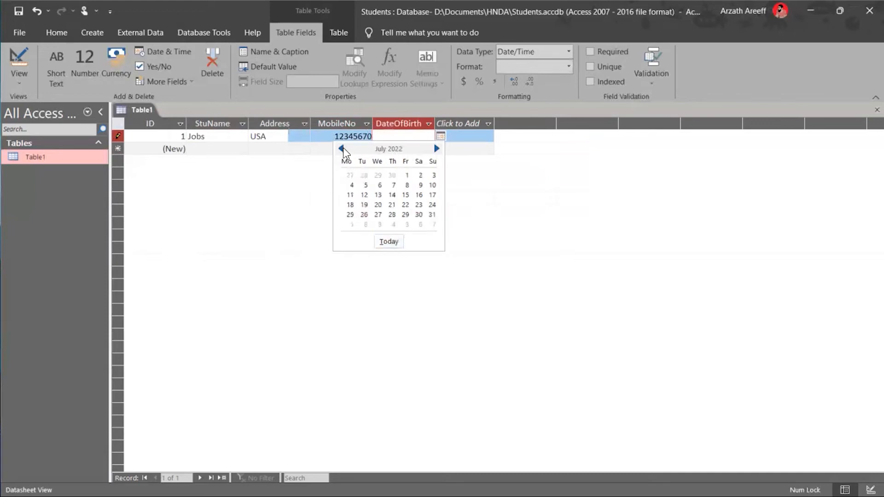
left_click(341, 148)
left_click(341, 148)
left_click(341, 148)
left_click(341, 148)
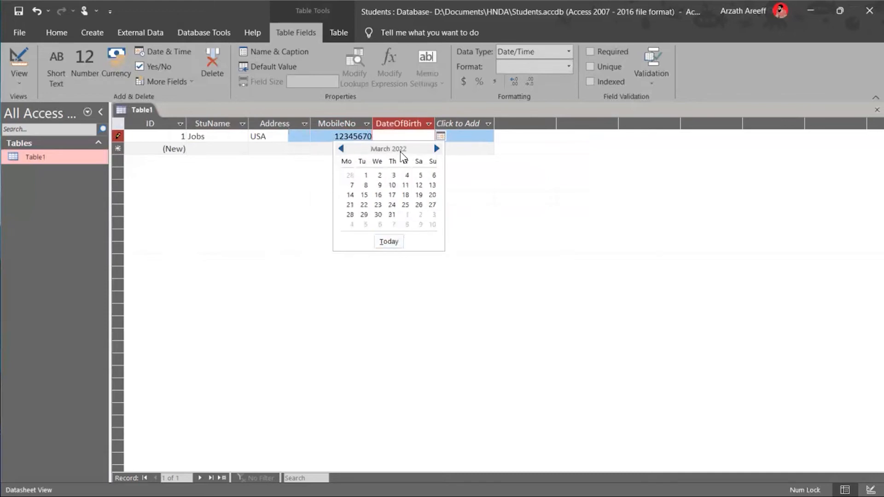
left_click(341, 148)
left_click(341, 149)
left_click(341, 149)
left_click(341, 148)
left_click(341, 148)
left_click(341, 148)
left_click(341, 148)
left_click(341, 148)
left_click(341, 148)
left_click(341, 149)
left_click(341, 148)
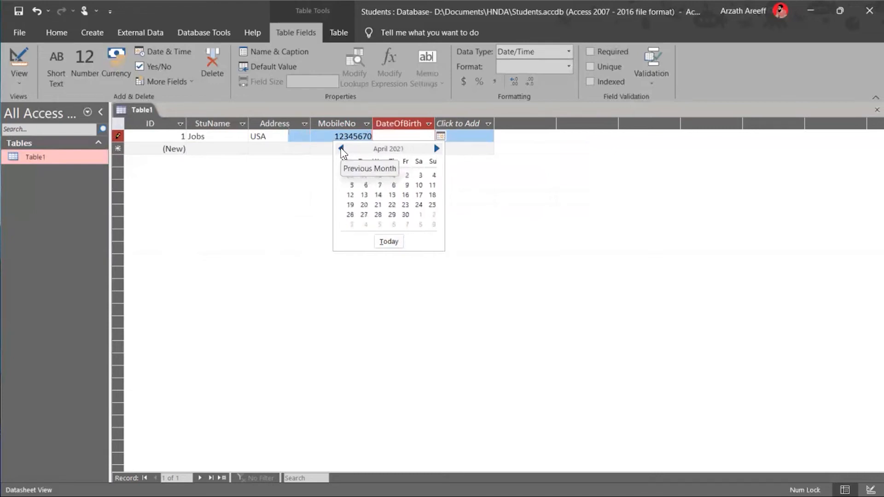
left_click(341, 148)
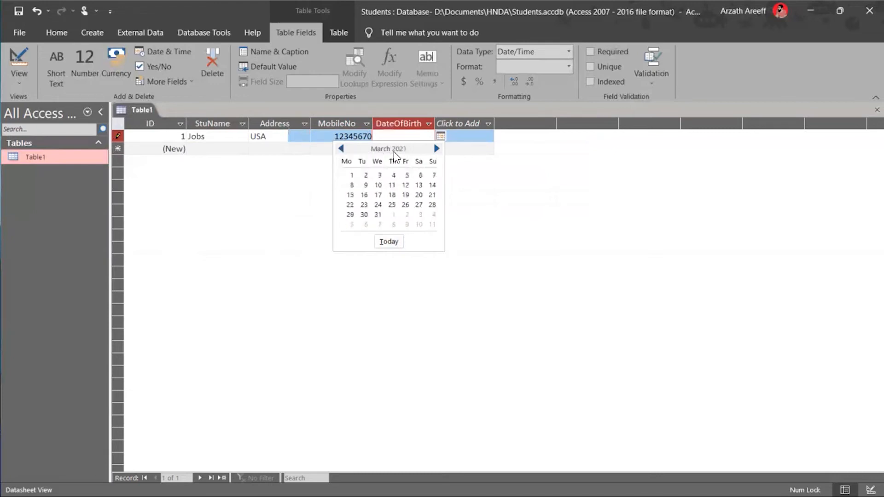
left_click(392, 185)
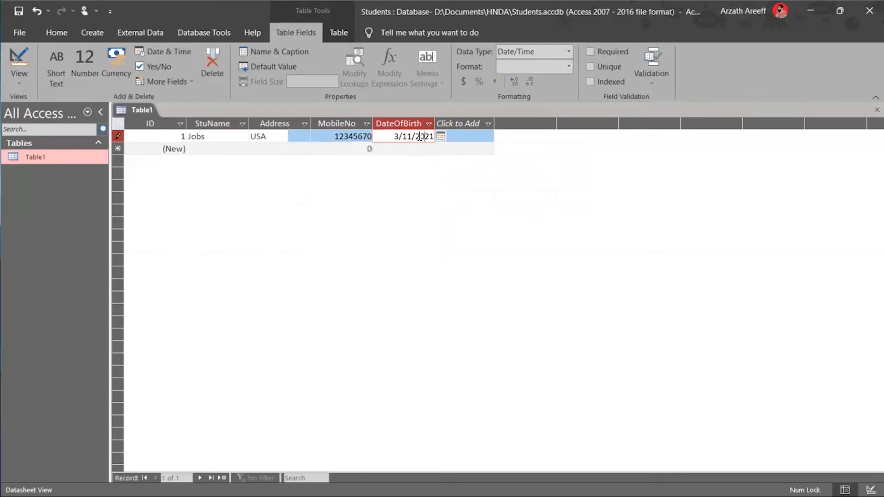
Correct the year in the first record's DateOfBirth to the student's birth year and finish the record
left_click_drag(424, 136, 436, 136)
key("BackSpace")
key("BackSpace")
type("000")
key("Tab")
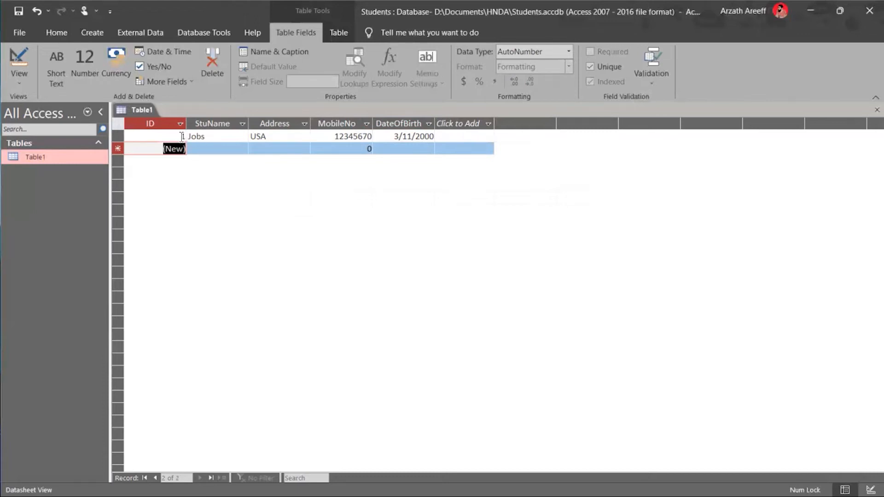
Start a second record with the student's name and enter Sri Lanka as the Address
left_click(195, 149)
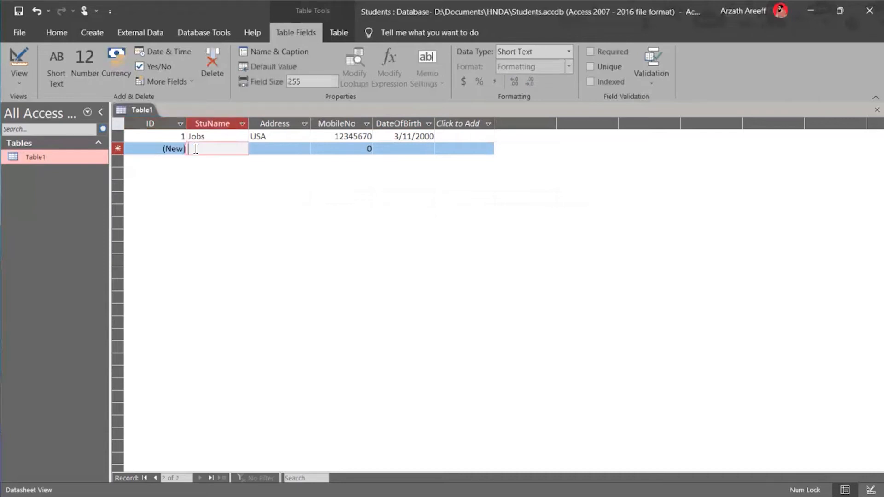
type("Steev")
left_click(267, 148)
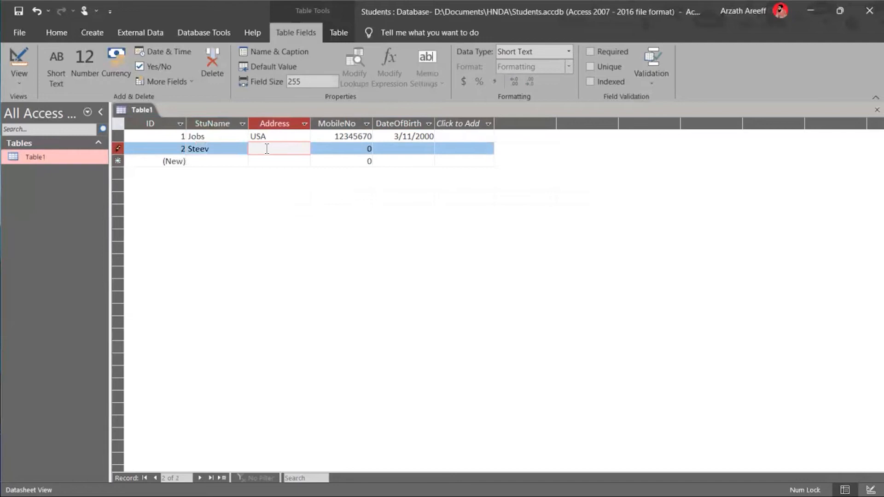
type("Sri Lanka")
Enter the second student's mobile number and pick a date of birth from the calendar
left_click(365, 150)
type("1")
type("223333")
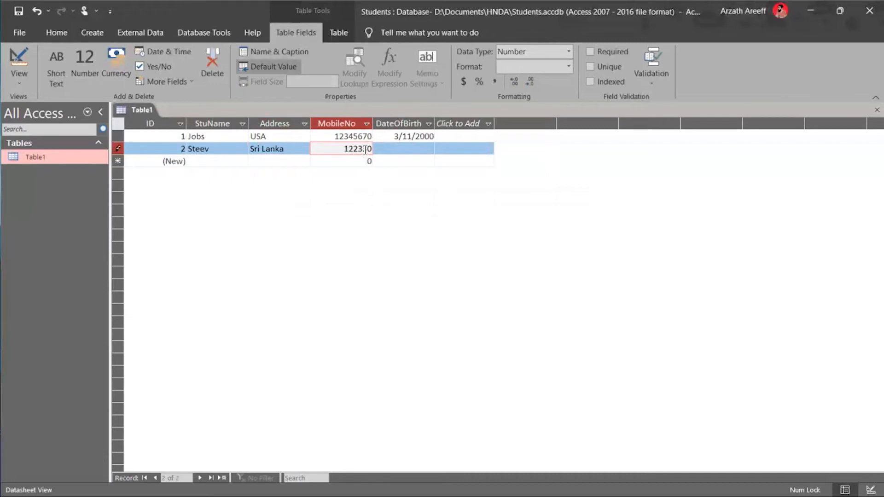
type("1")
left_click(420, 147)
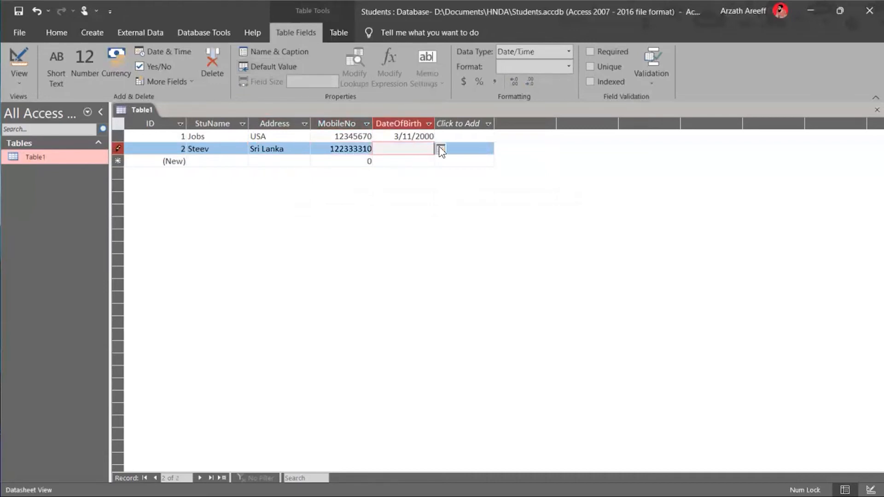
left_click(441, 149)
left_click(407, 217)
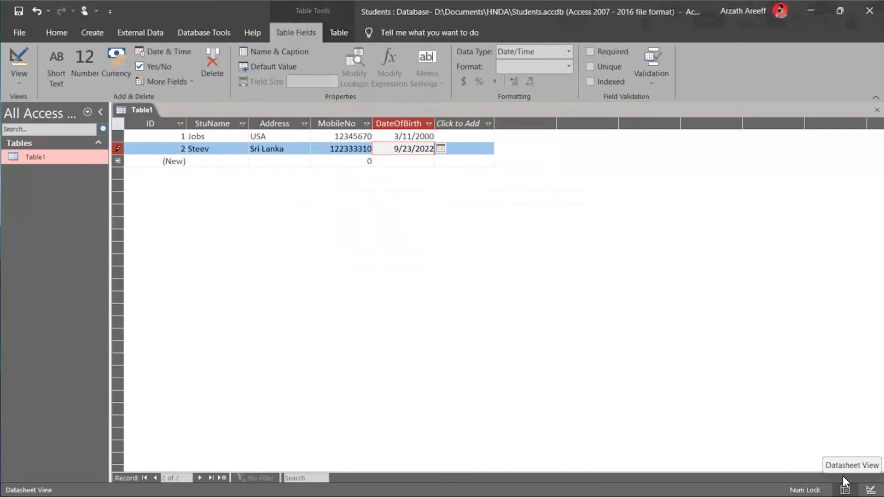
Switch the table to Design View, saving it under the name Student Details
left_click(22, 81)
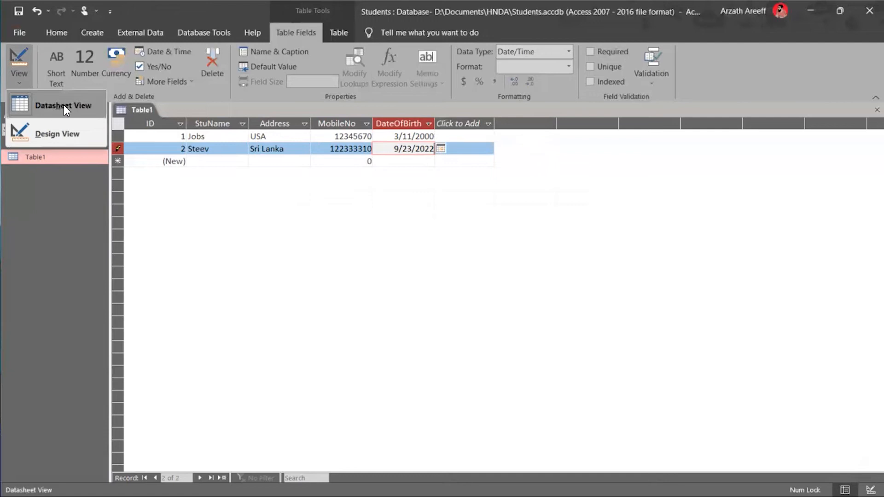
left_click(62, 137)
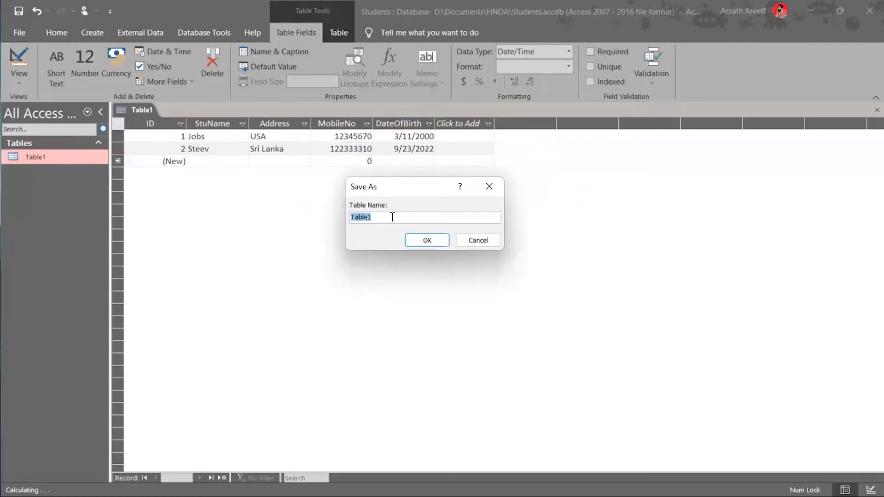
key("BackSpace")
type("Student Details")
left_click(426, 239)
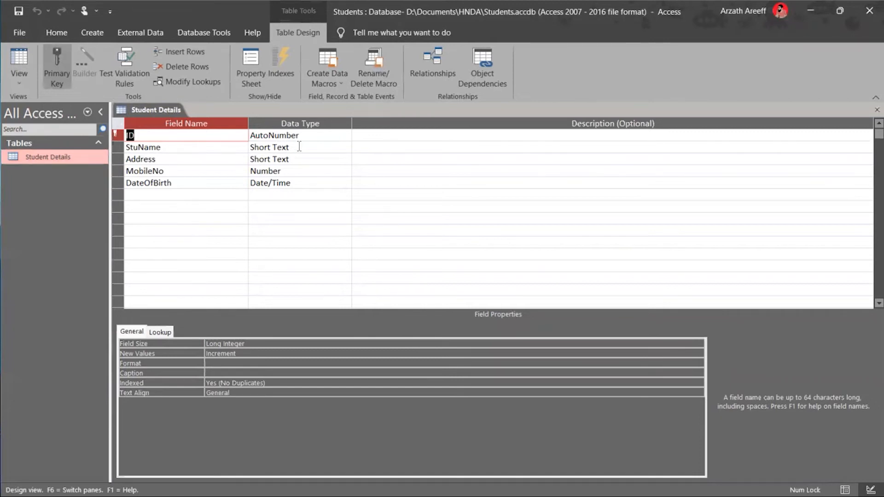
Rename the StuName field as Student Name and the Address field as Country
left_click(139, 146)
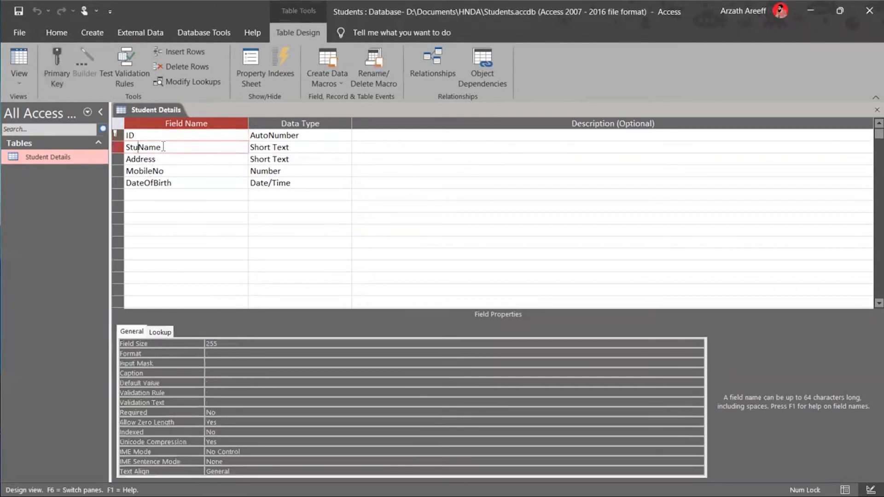
type("dent")
left_click(166, 159)
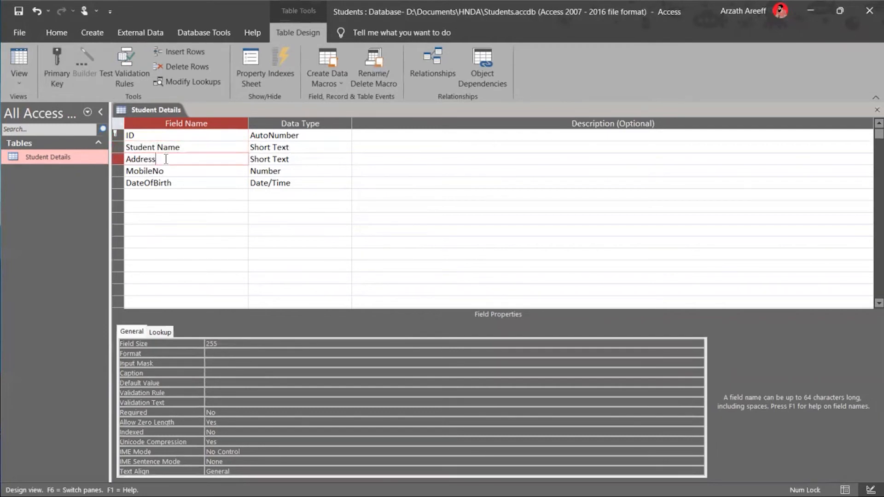
key("BackSpace")
key("BackSpace")
key("BackSpace")
key("BackSpace")
key("BackSpace")
key("BackSpace")
key("BackSpace")
type("Country")
Rename the MobileNo field as Mobile No and the DateOfBirth field as Date of Birth
left_click(153, 171)
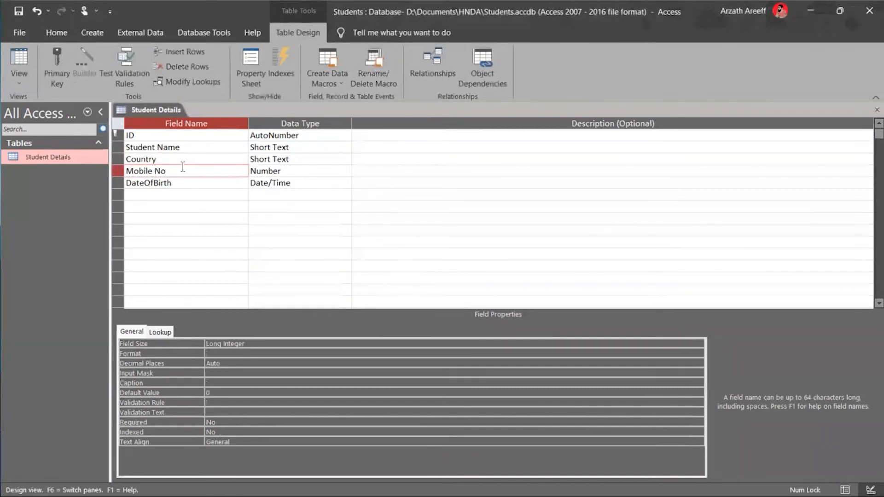
left_click(146, 182)
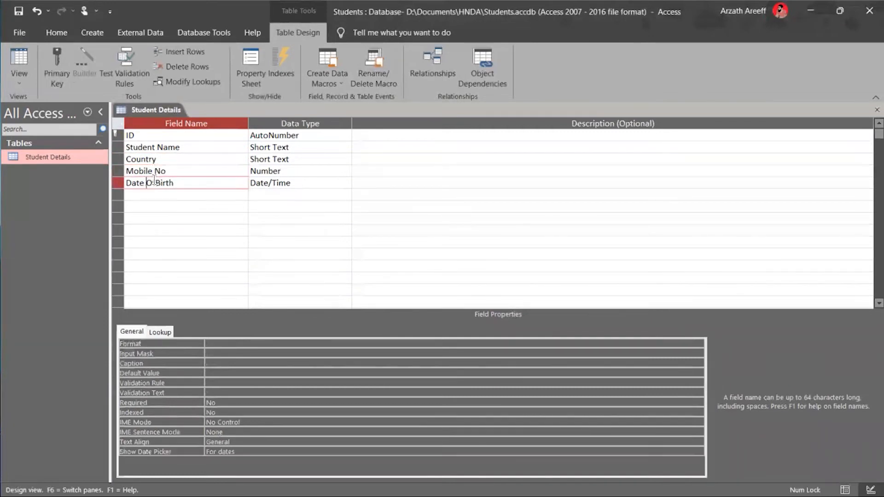
left_click(153, 183)
key("BackSpace")
type("o")
Add a field named Index No below Date of Birth with the Short Text data type
left_click(297, 148)
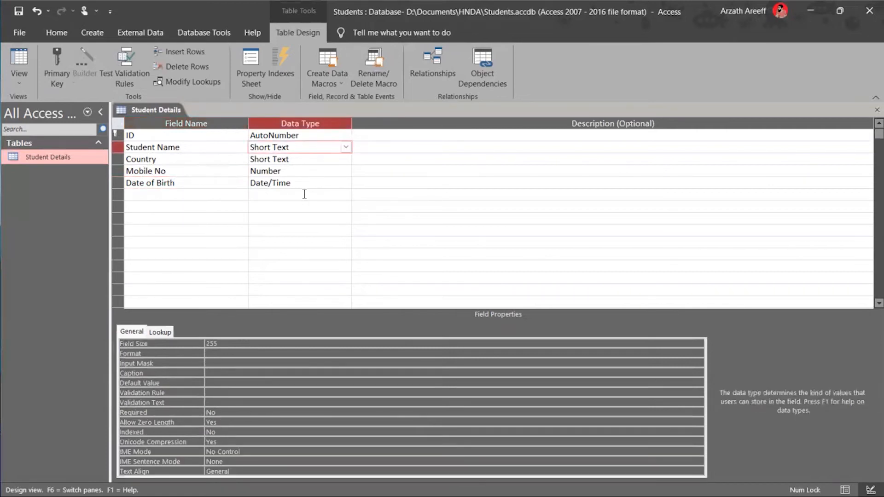
left_click(178, 197)
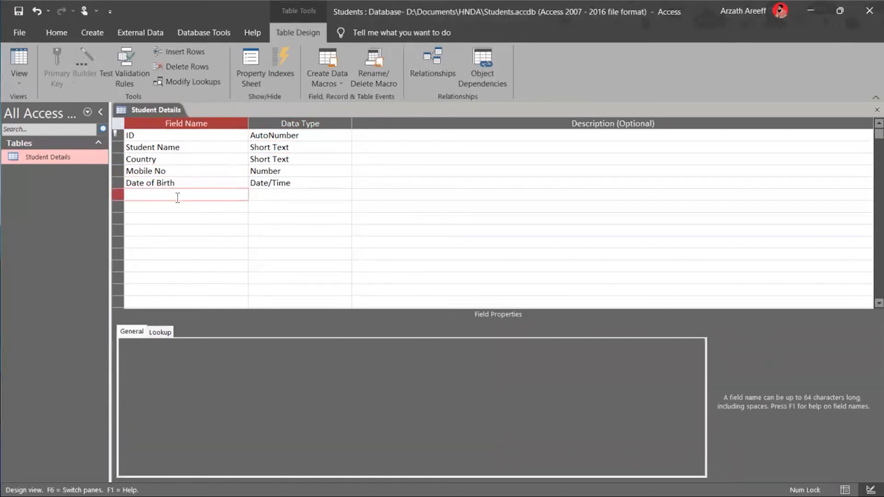
type("Index No")
left_click(264, 197)
left_click(345, 194)
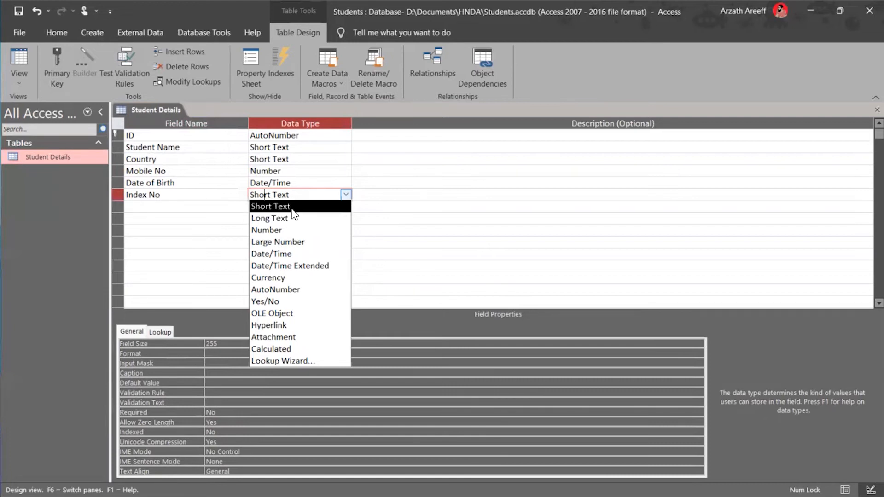
left_click(293, 207)
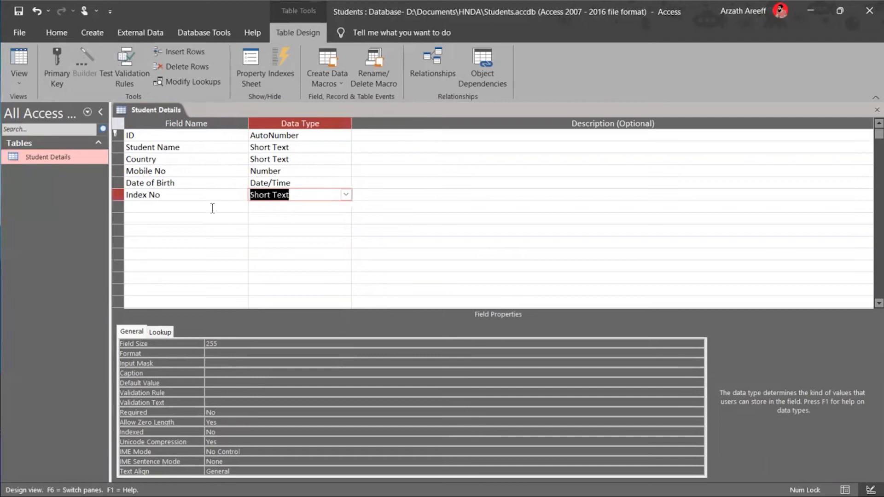
Return the table to Datasheet View, saving its design changes, and save the database
scroll(221, 202, "down", 1)
scroll(221, 201, "up", 1)
left_click(20, 83)
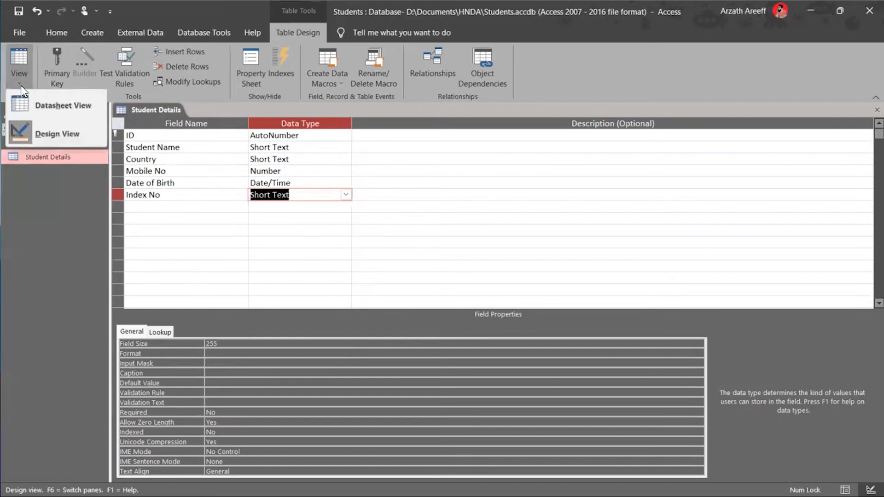
left_click(54, 105)
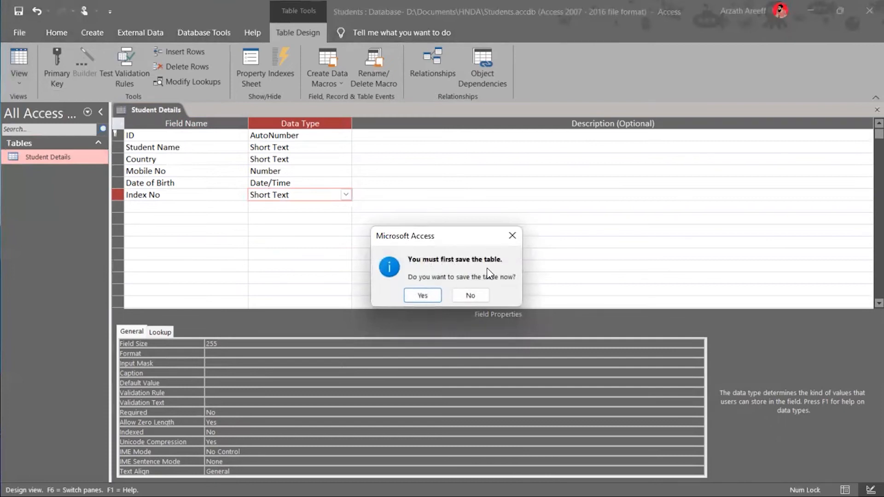
left_click(422, 295)
left_click(20, 32)
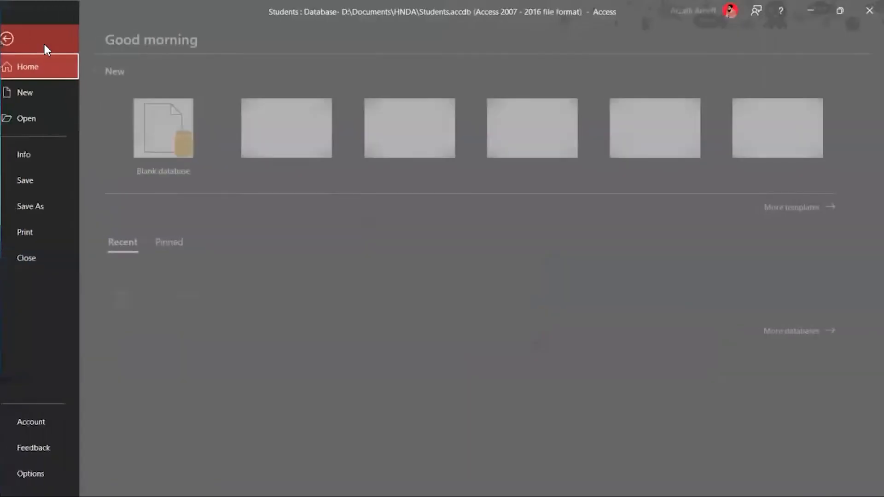
left_click(43, 179)
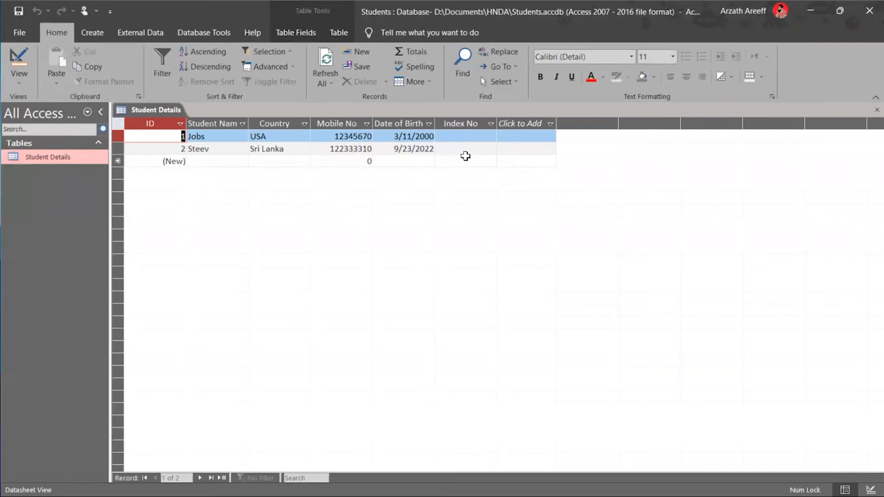
Enter each student's index number in the Index No field of both records
left_click(463, 134)
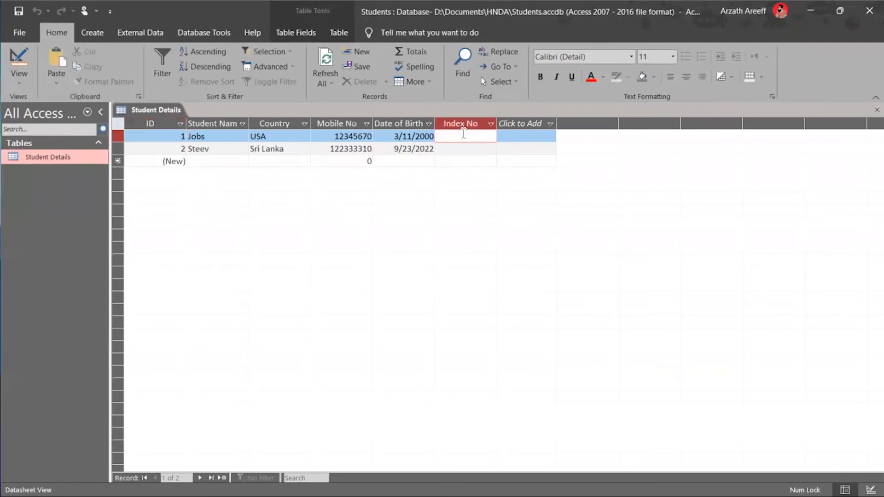
type("AMP/0001")
left_click(464, 146)
type("AMP/")
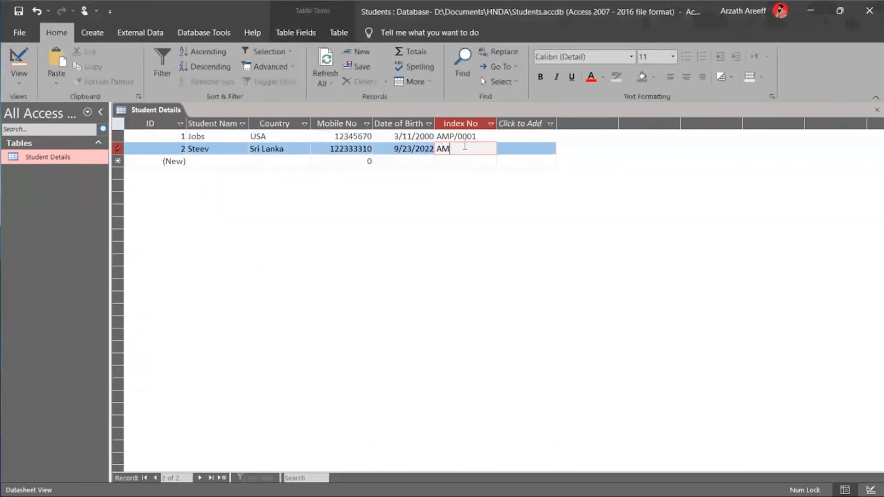
type("0002")
key("Down")
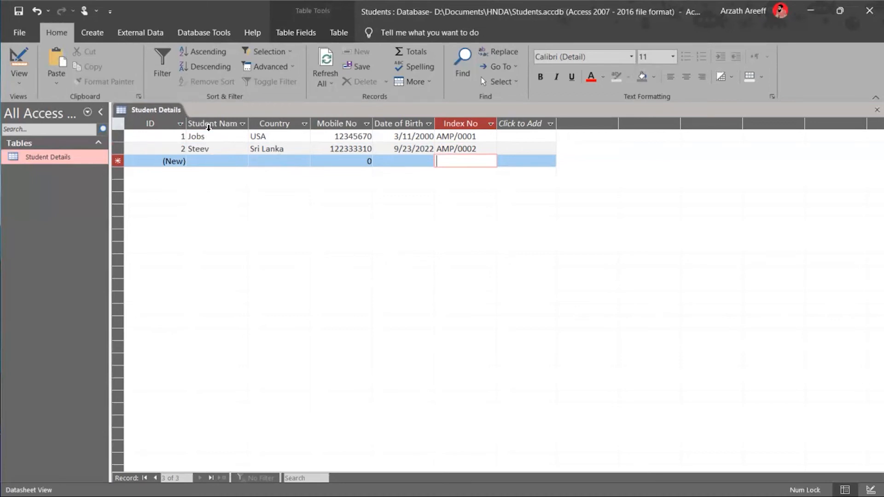
Add a Currency field named Earning after the Index No field
left_click(550, 124)
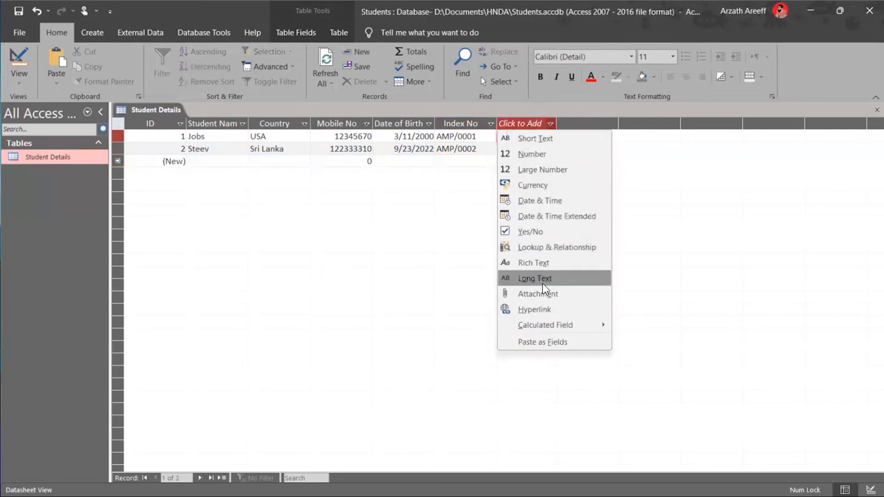
mouse_move(543, 327)
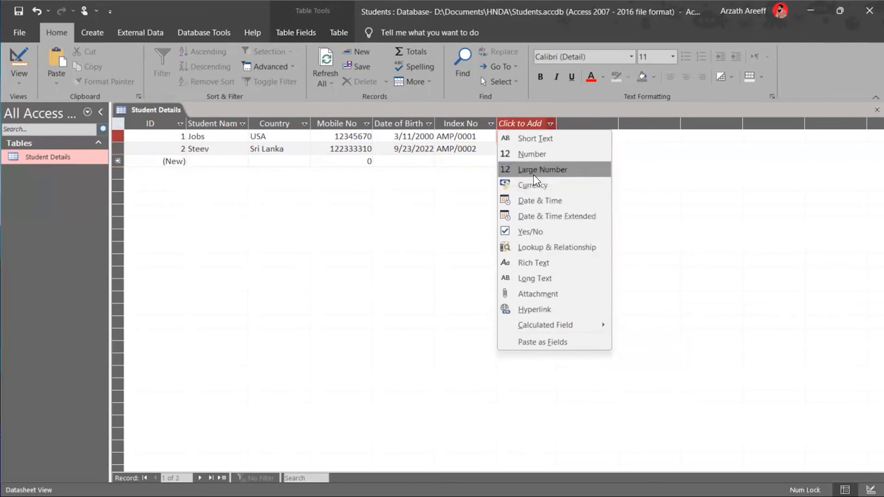
left_click(541, 187)
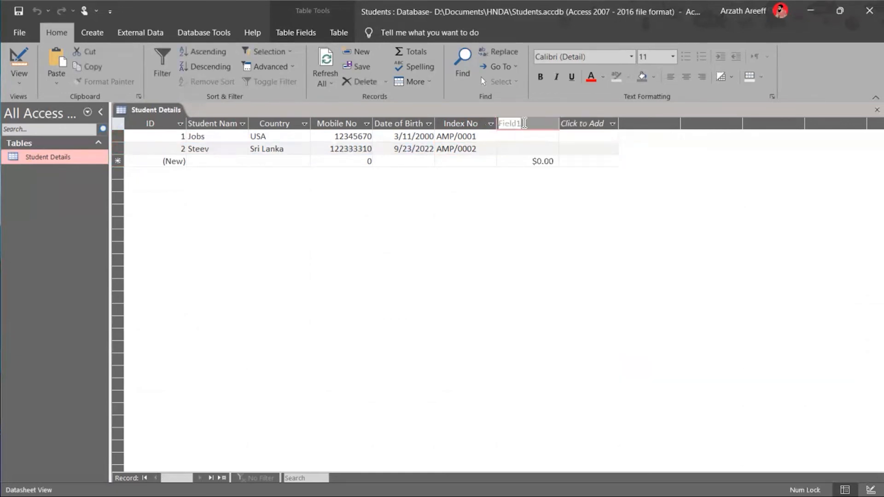
type("Farnin")
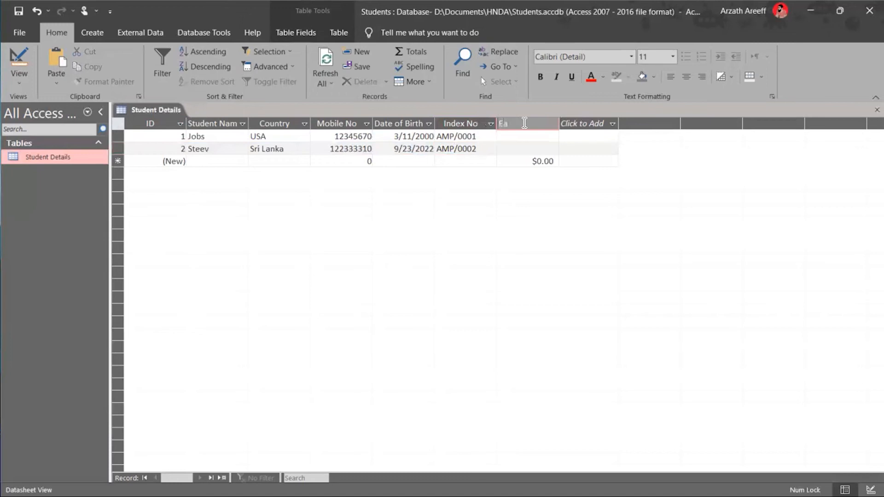
type("g")
left_click(518, 138)
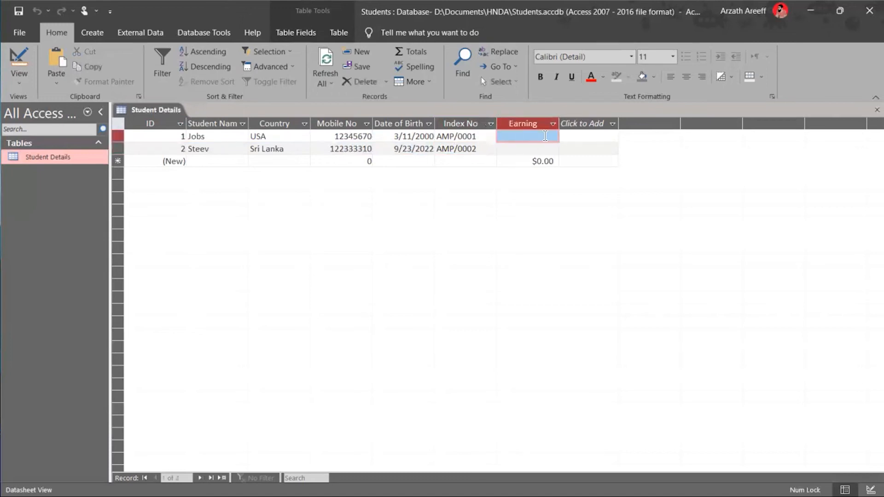
Enter 100 as the first student's Earning and 150 as the second student's
key("Tab")
type("100")
key("Return")
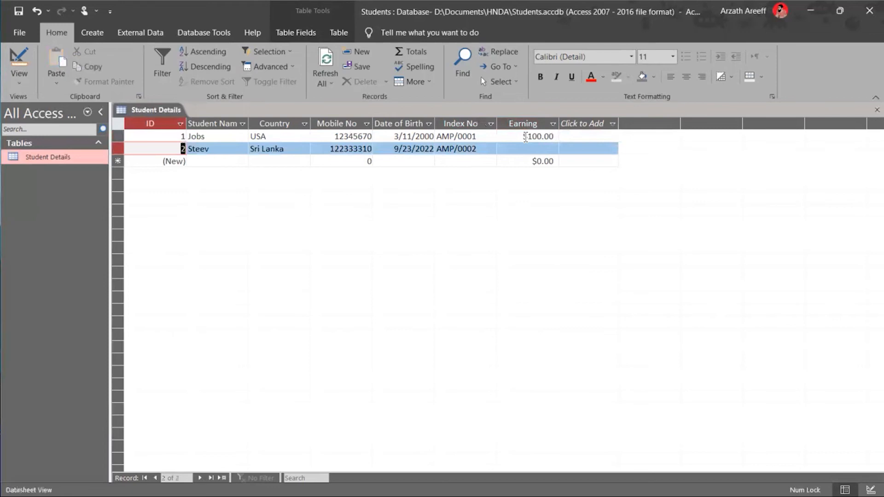
left_click(537, 148)
type("150")
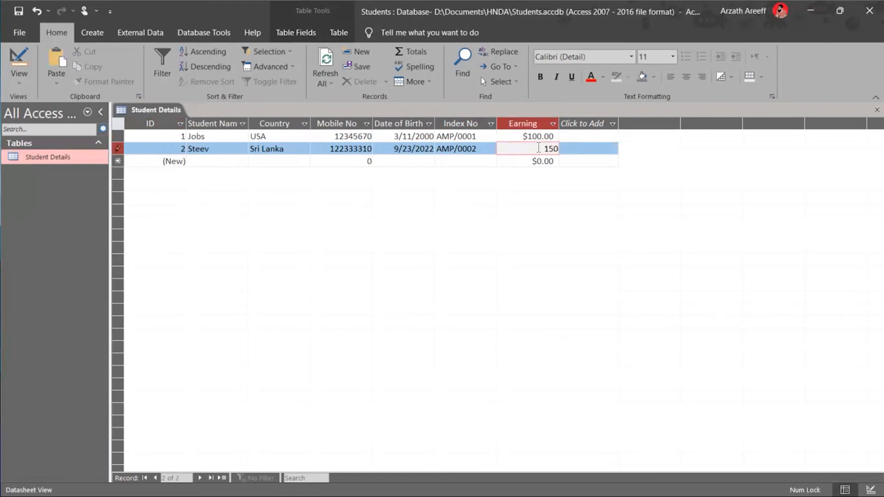
key("Tab")
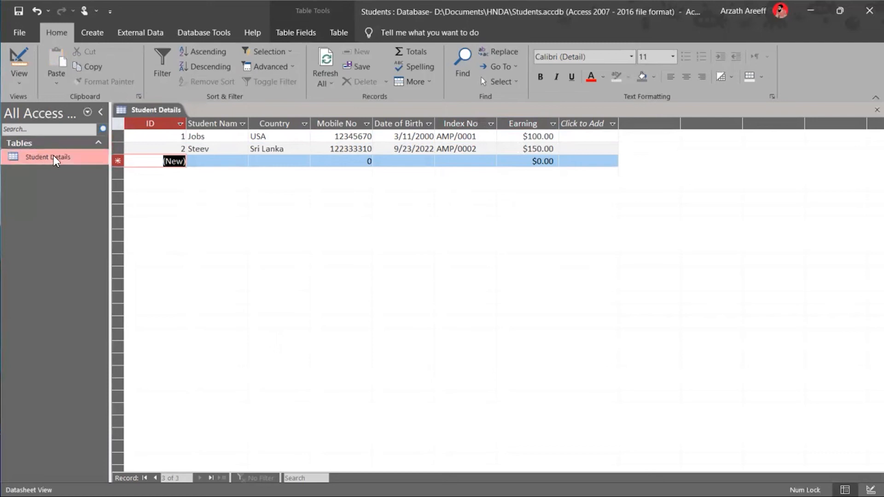
Open the table in Design View and look through the data types offered for the Earning field
left_click(19, 78)
left_click(46, 127)
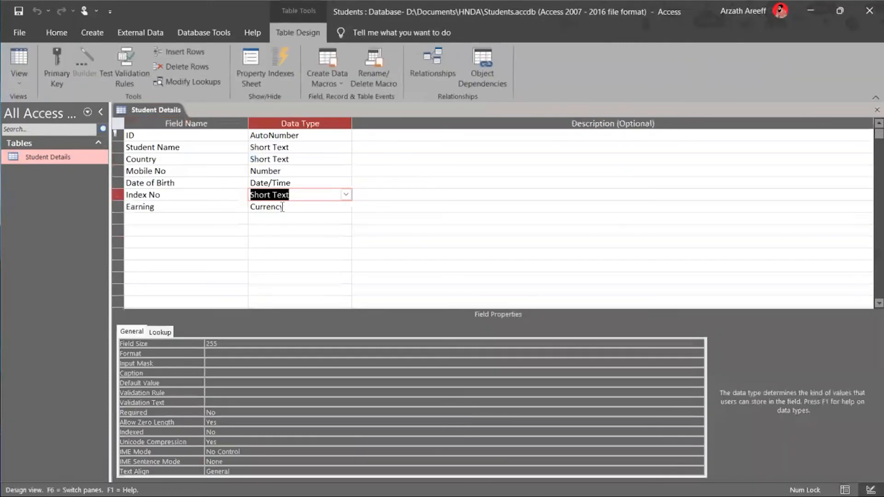
left_click(282, 207)
left_click(346, 207)
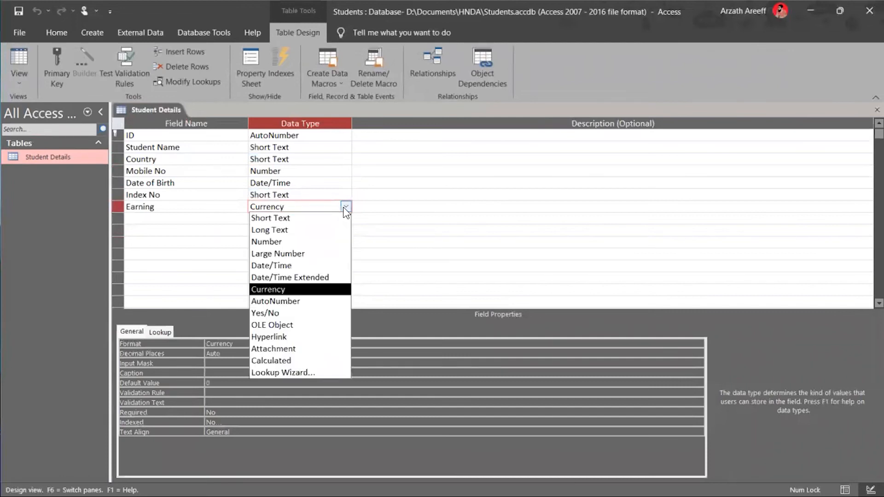
left_click(344, 208)
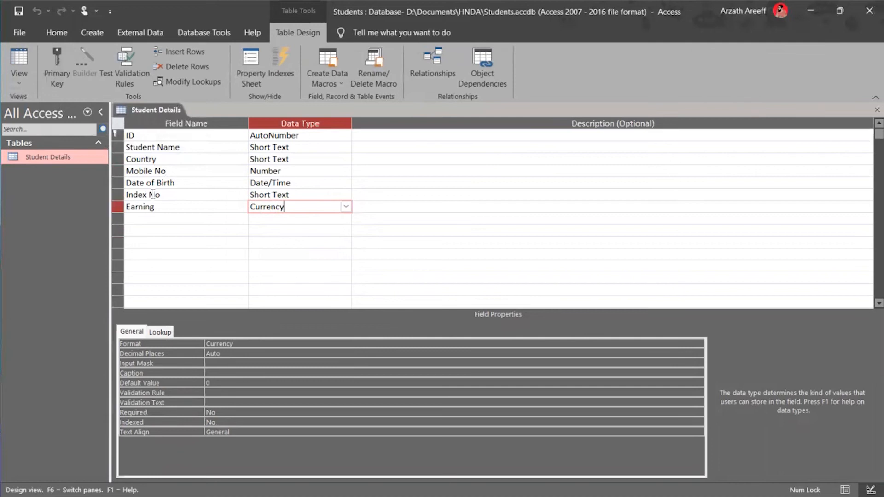
Inspect the Index No and ID fields in Design View and check the new record's ID cell in Datasheet View
left_click(289, 194)
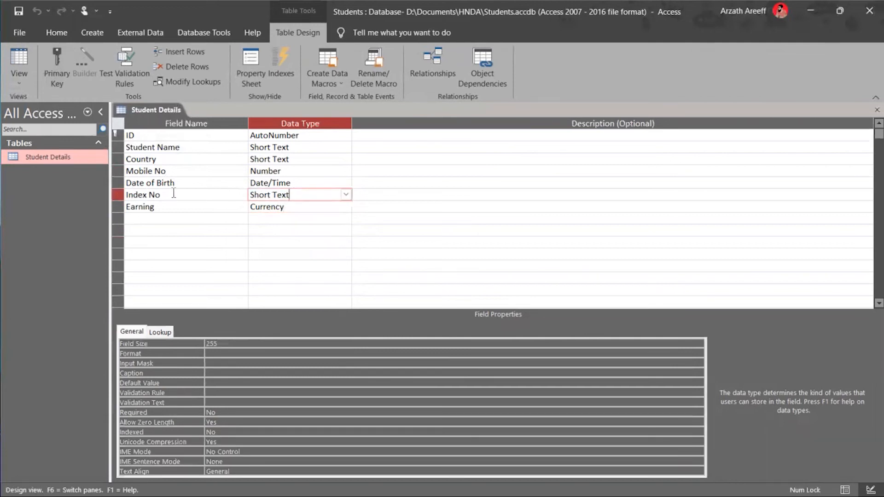
left_click(116, 134)
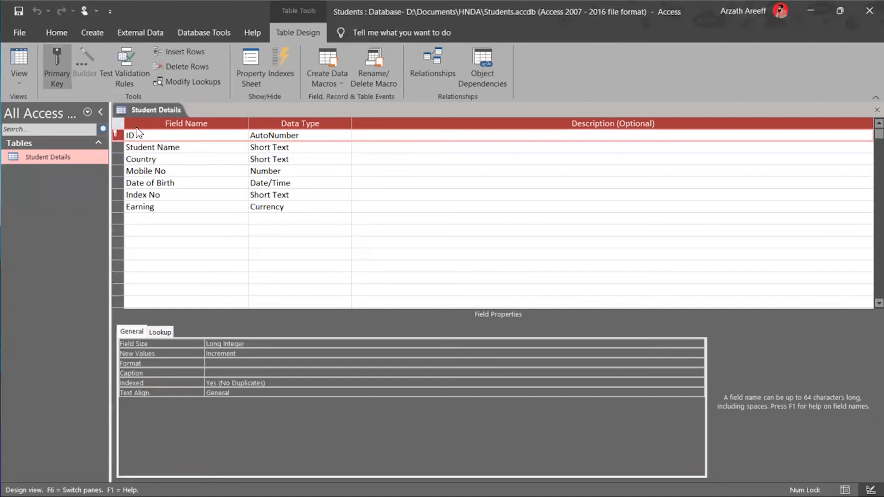
left_click(20, 59)
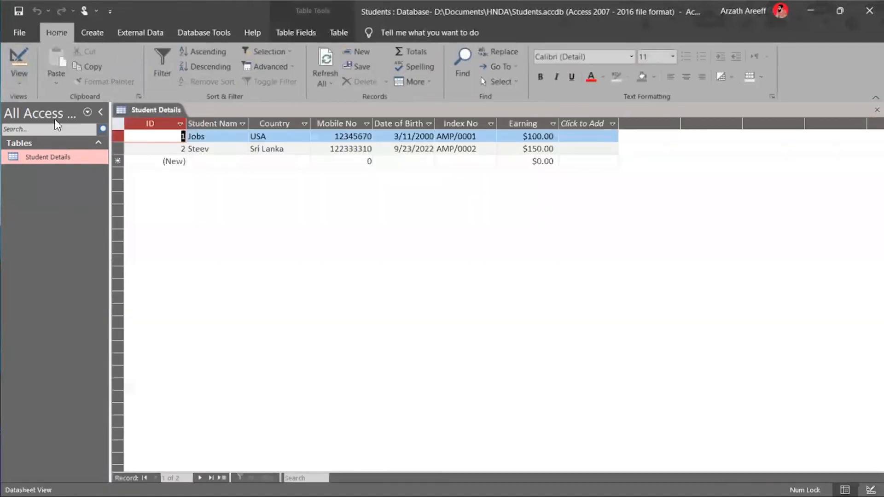
left_click(174, 161)
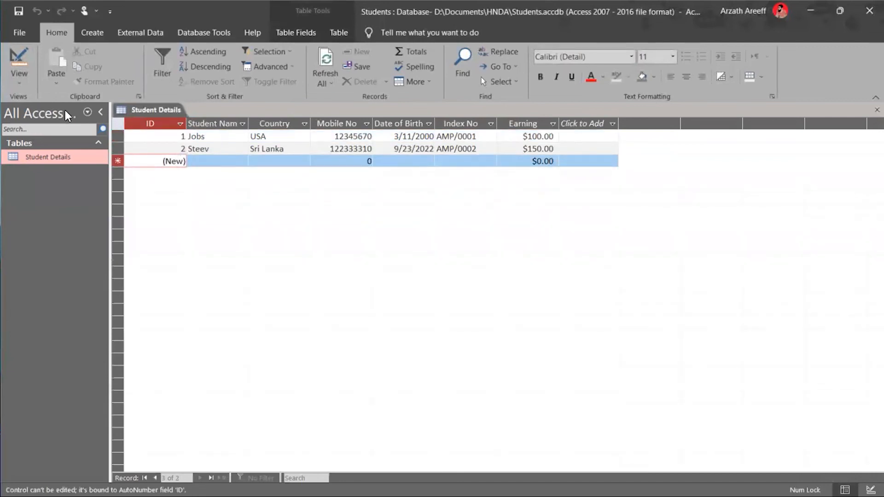
Make Index No the table's primary key in Design View and return to Datasheet View, saving the change
left_click(20, 76)
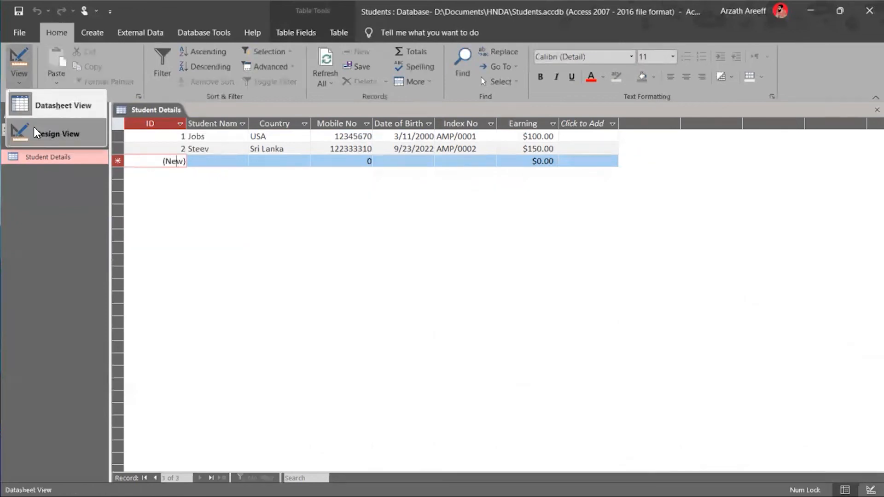
left_click(51, 133)
left_click(140, 195)
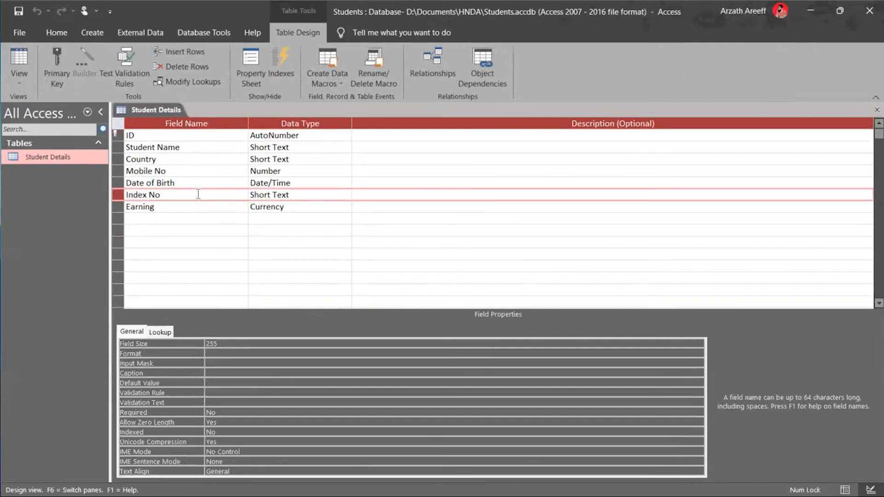
left_click(116, 194)
left_click(56, 54)
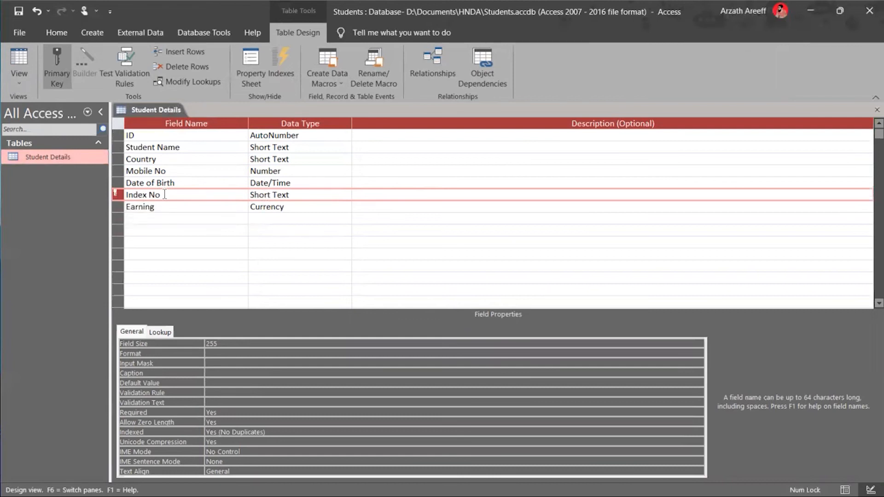
left_click(16, 59)
left_click(460, 296)
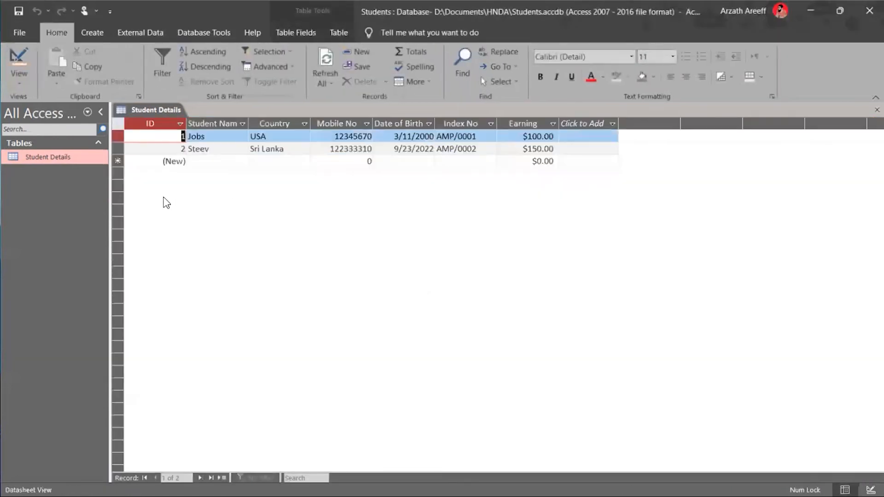
Start a third record with the student's name, country USA, mobile number and date of birth
left_click(231, 160)
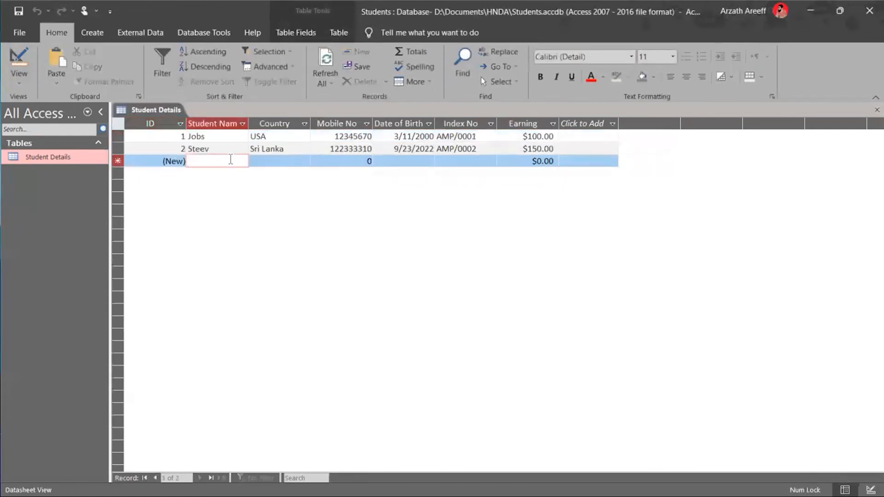
type("Iron")
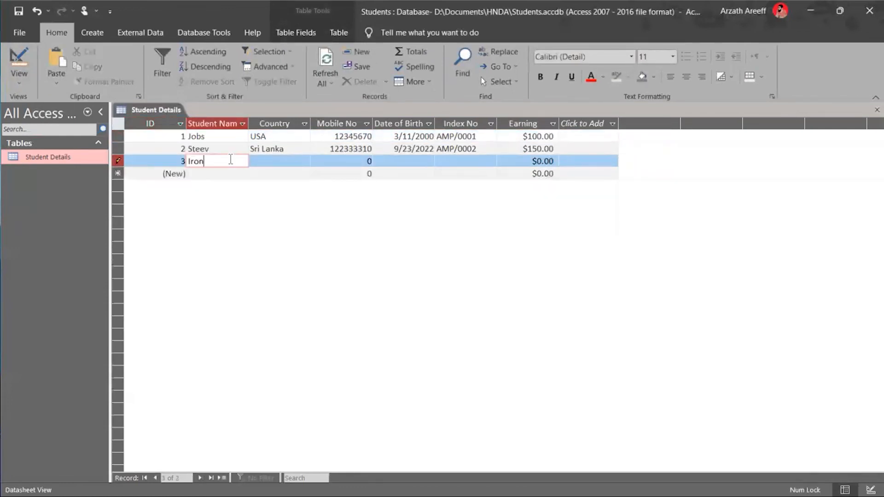
key("Tab")
type("USA")
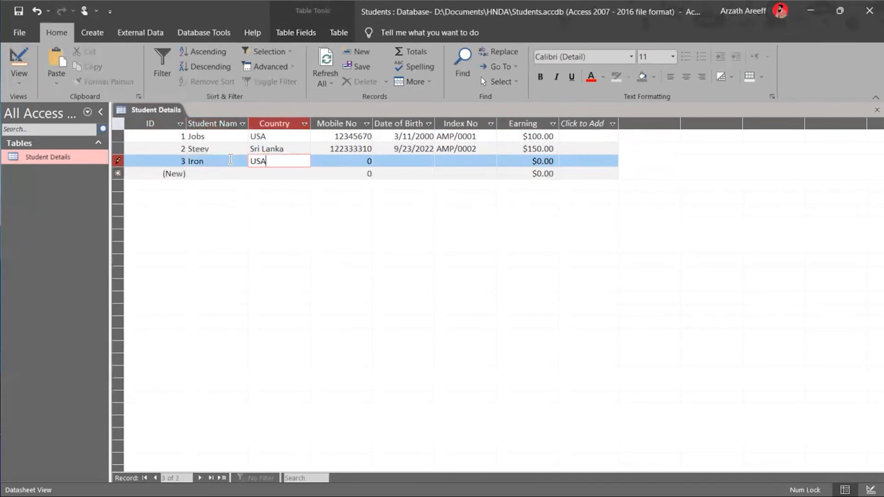
key("Tab")
type("1656565")
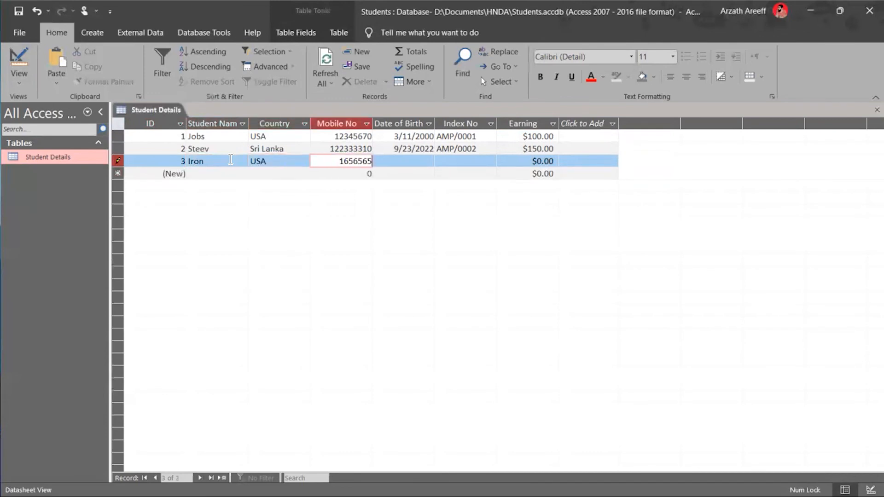
key("Tab")
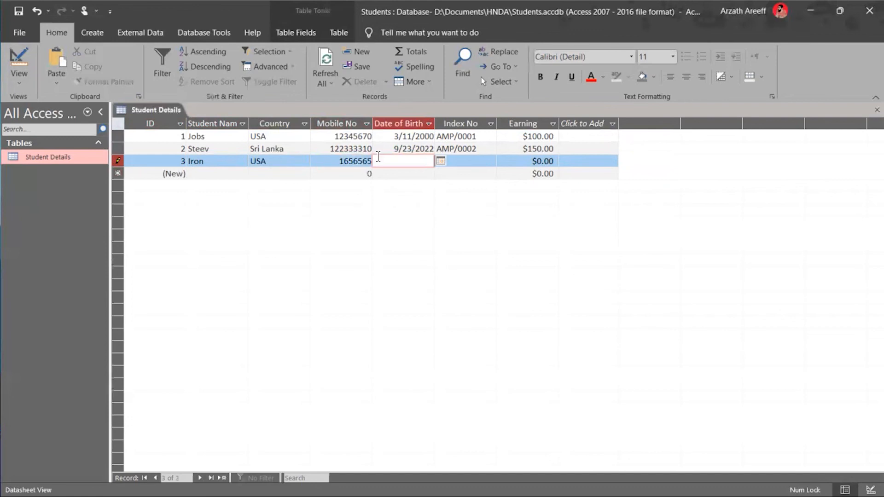
left_click(440, 161)
left_click(419, 220)
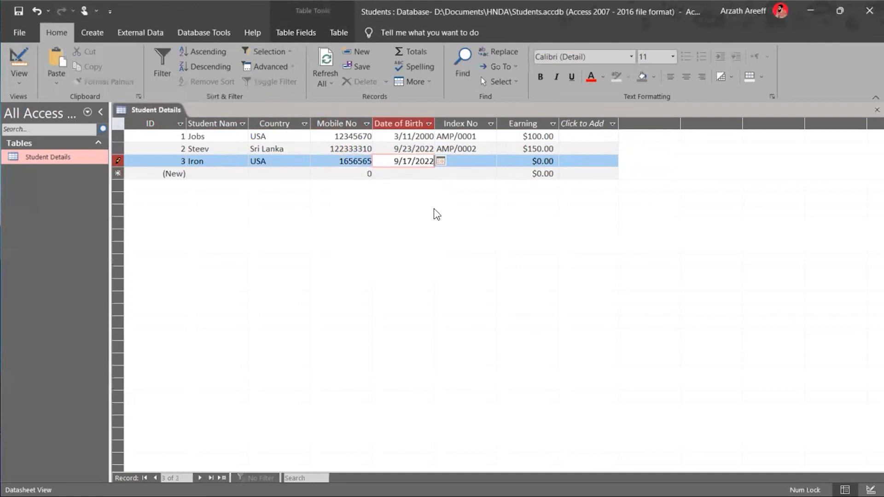
Give the third record the first student's index number and an Earning of 320, and try to save the record
left_click(480, 164)
type("AM")
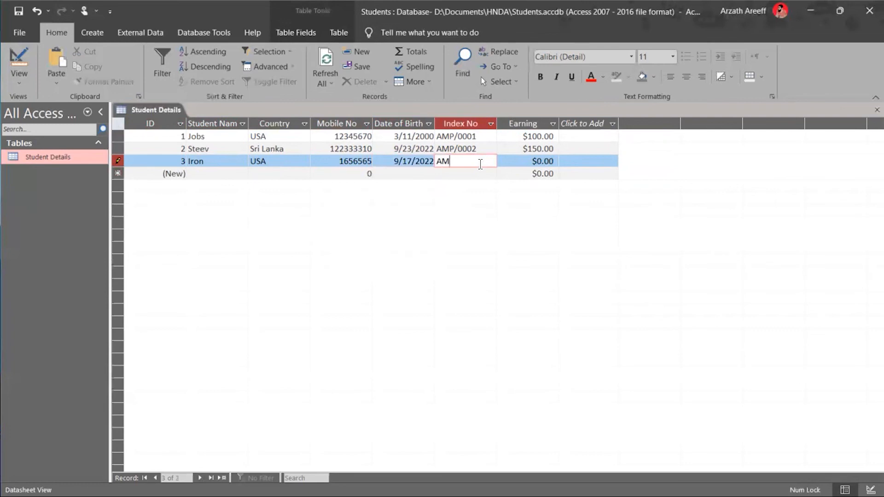
type("P/0001")
left_click(525, 159)
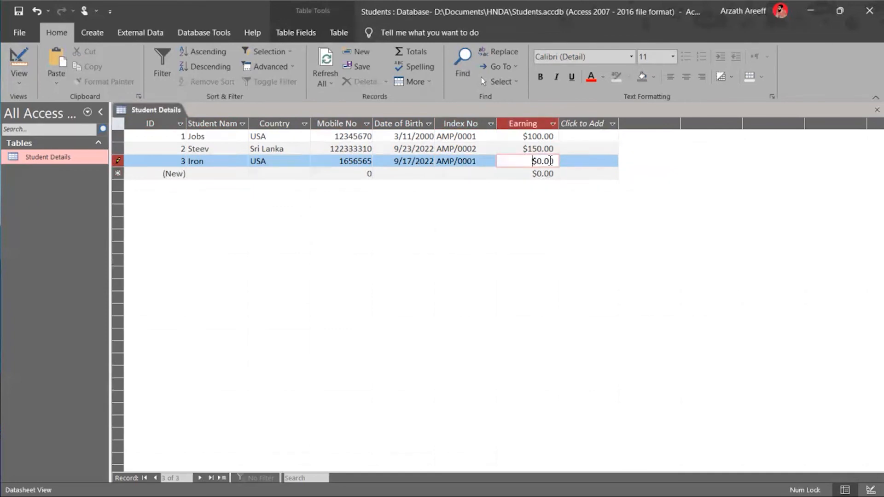
type("32")
key("Delete")
key("Return")
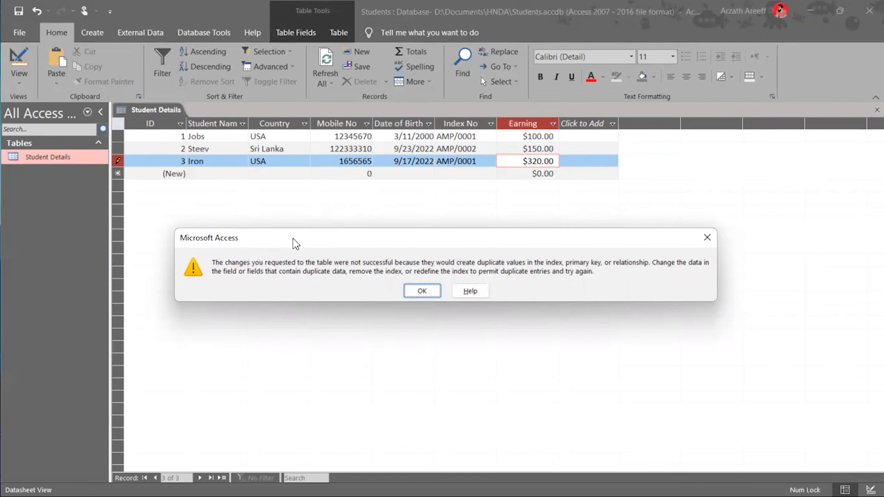
left_click_drag(296, 238, 314, 223)
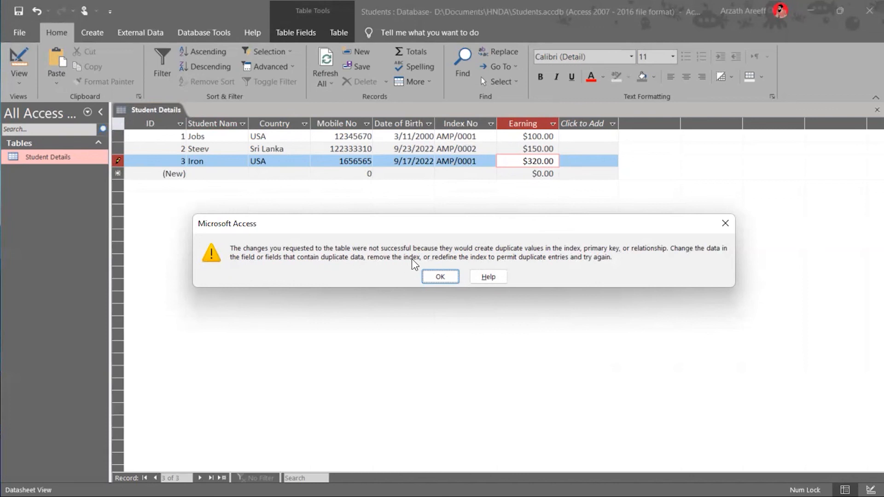
left_click(438, 277)
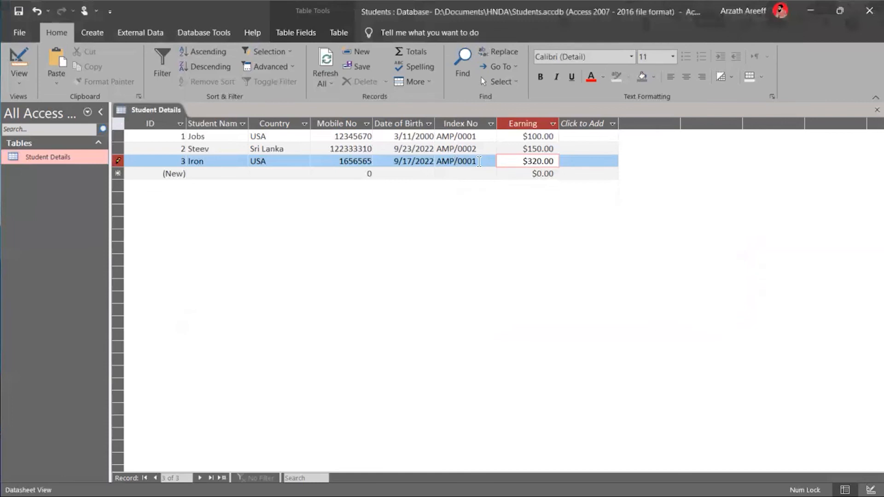
Change the last digit of the third record's index number to 3 and save the record
left_click(481, 162)
key("BackSpace")
type("3")
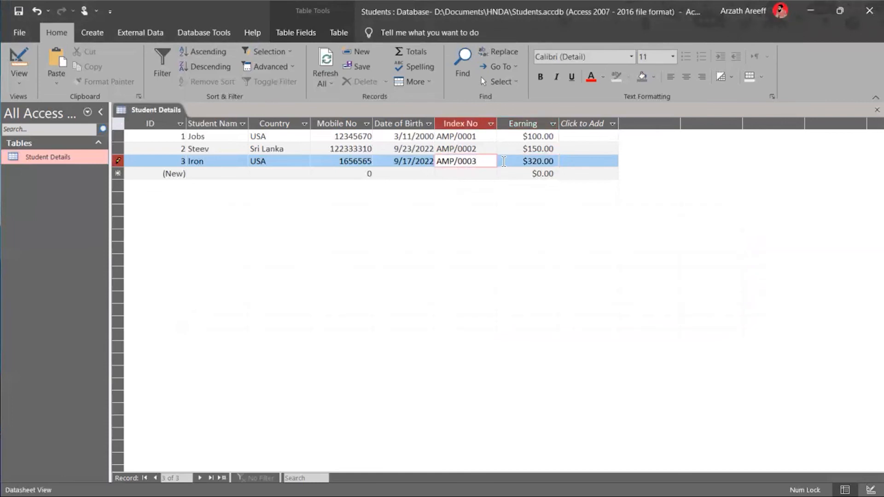
left_click(508, 162)
key("Tab")
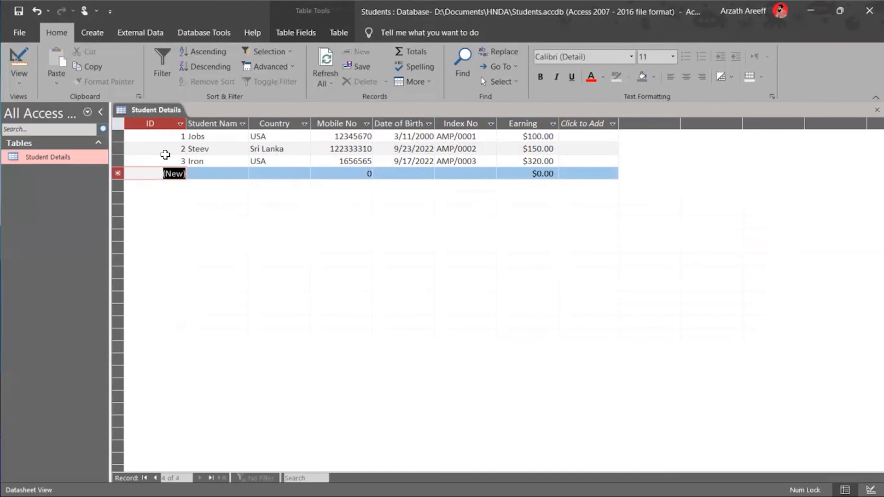
left_click(156, 121)
right_click(156, 121)
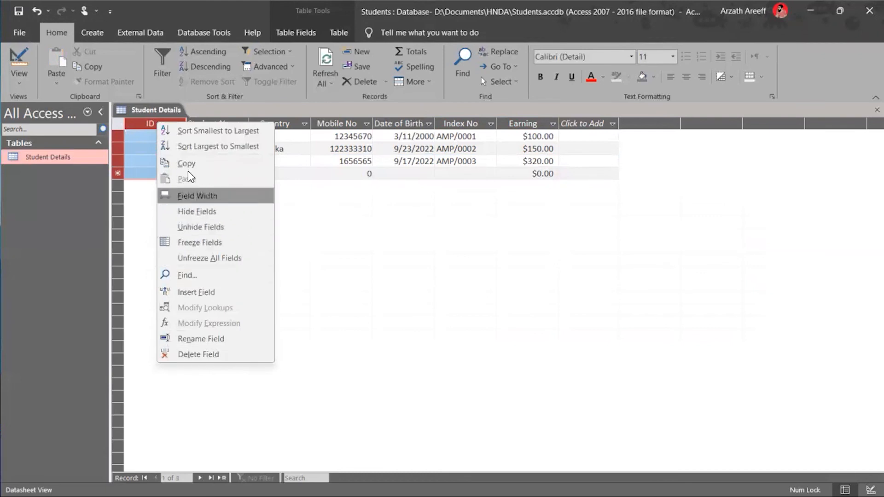
left_click(146, 127)
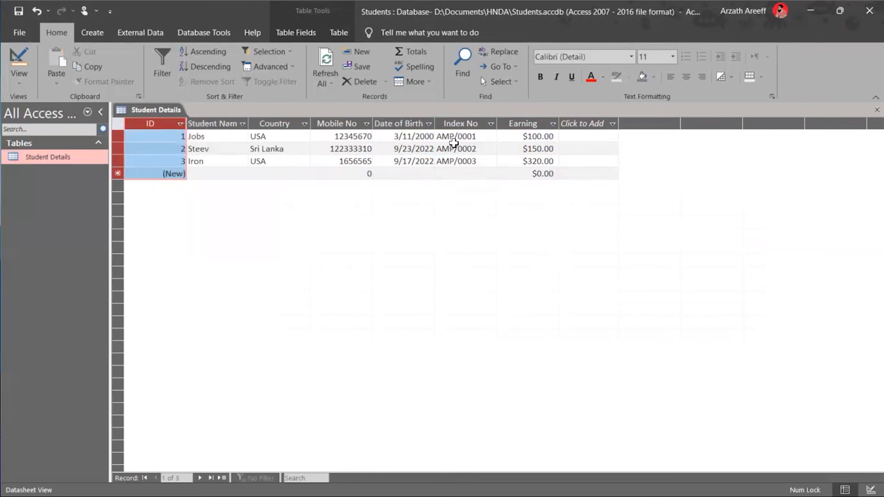
Try to delete the Index No field in Datasheet View
left_click(465, 122)
right_click(462, 123)
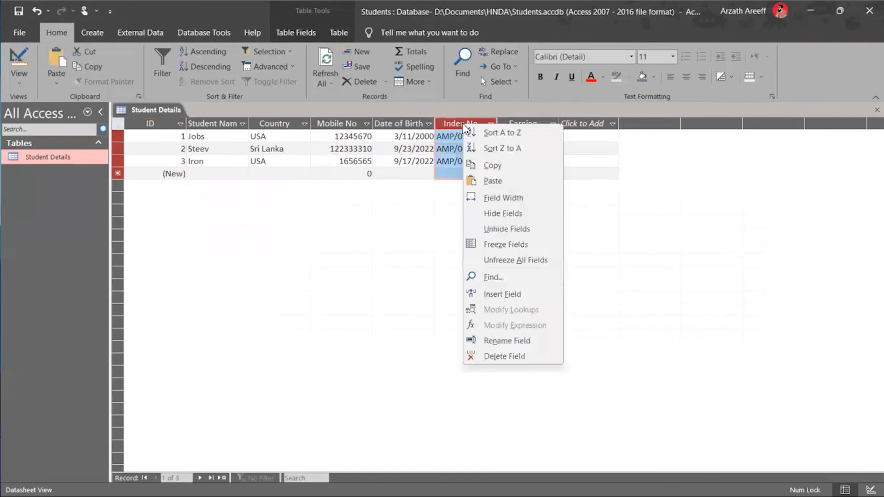
left_click(507, 357)
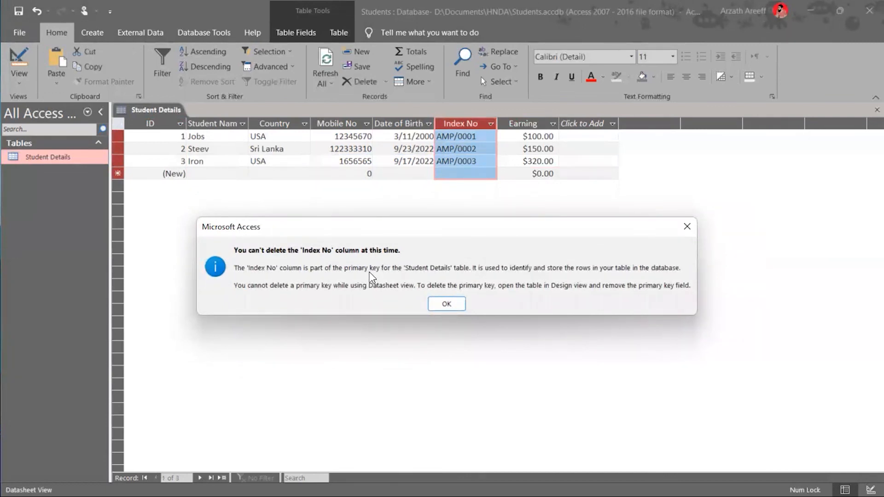
left_click(447, 304)
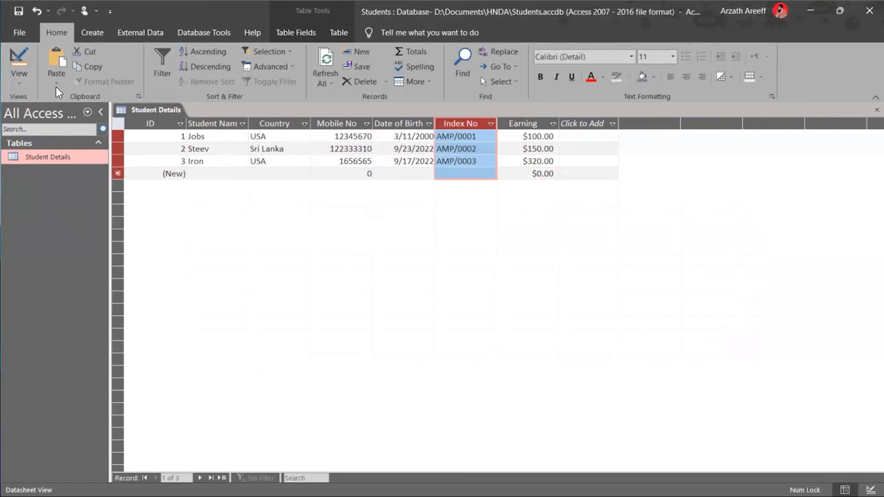
Open the table in Design View and remove the primary key from the Index No field
left_click(25, 81)
left_click(37, 132)
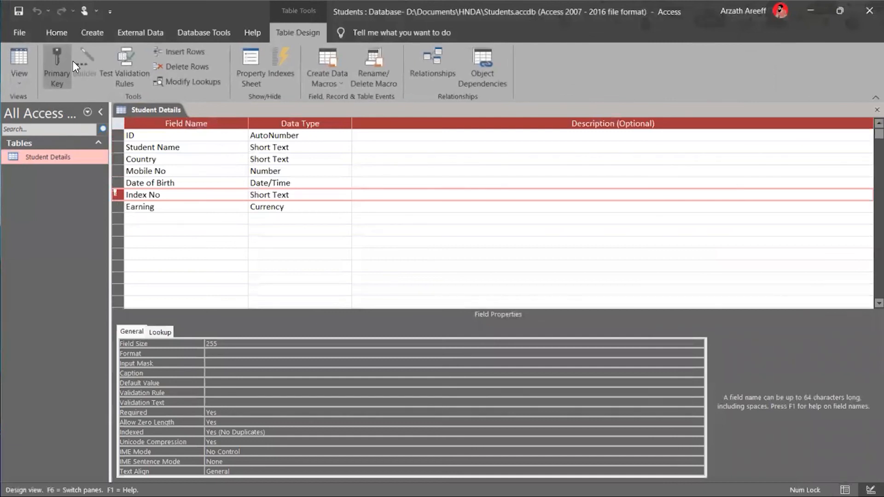
left_click(62, 56)
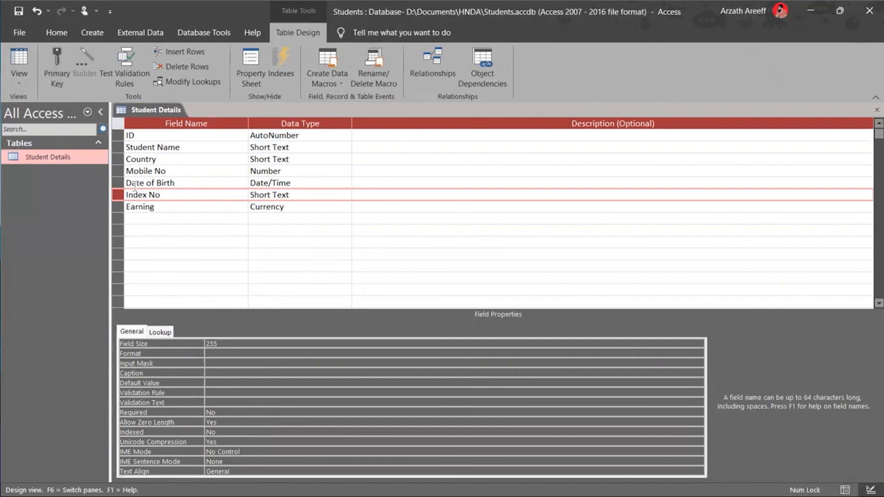
left_click(139, 136)
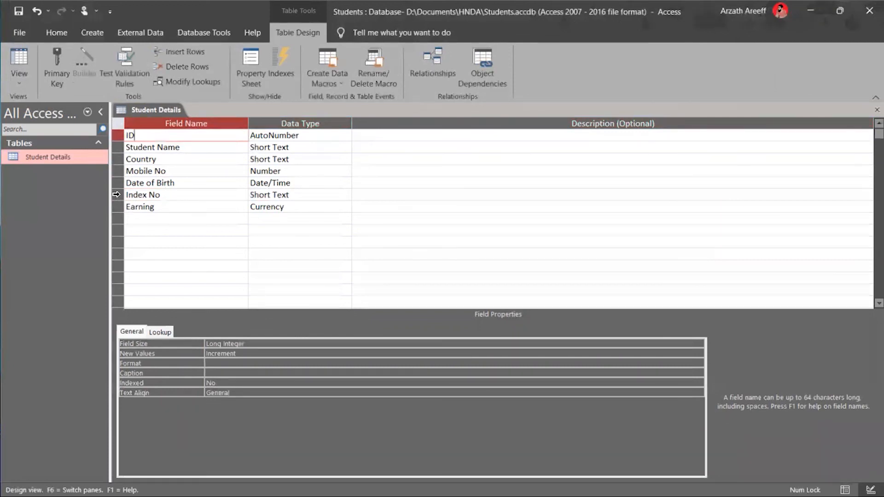
Set the ID field as the primary key, save the table, and switch to Datasheet View
left_click(116, 194)
left_click(116, 134)
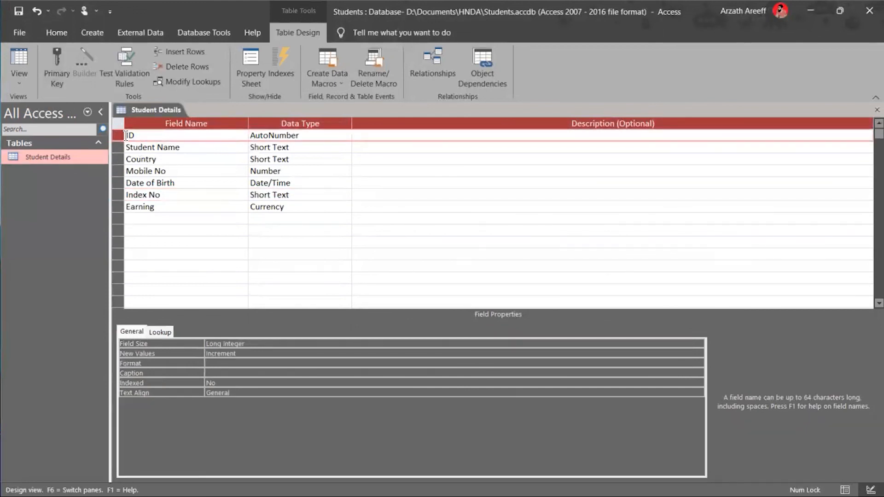
left_click(50, 54)
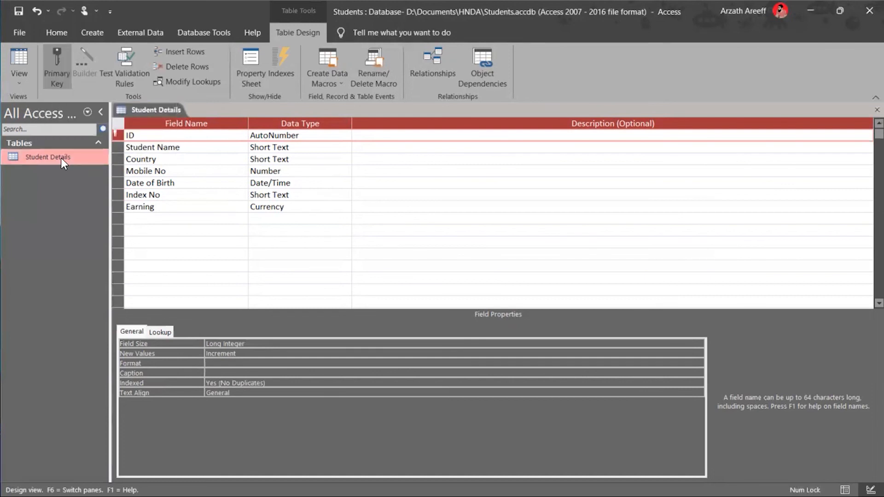
left_click(24, 60)
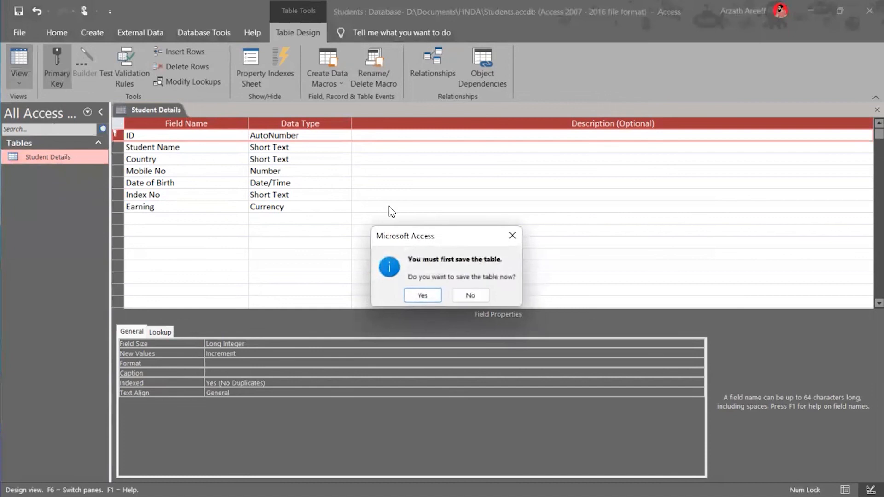
left_click(423, 295)
Change the last digit of the third record's index number to 1 and save the record
left_click(486, 162)
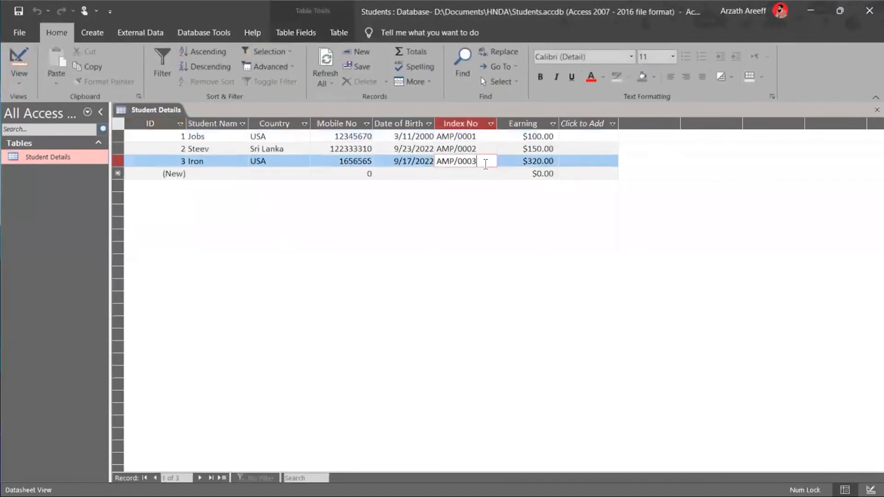
key("BackSpace")
type("1")
key("Tab")
key("Tab")
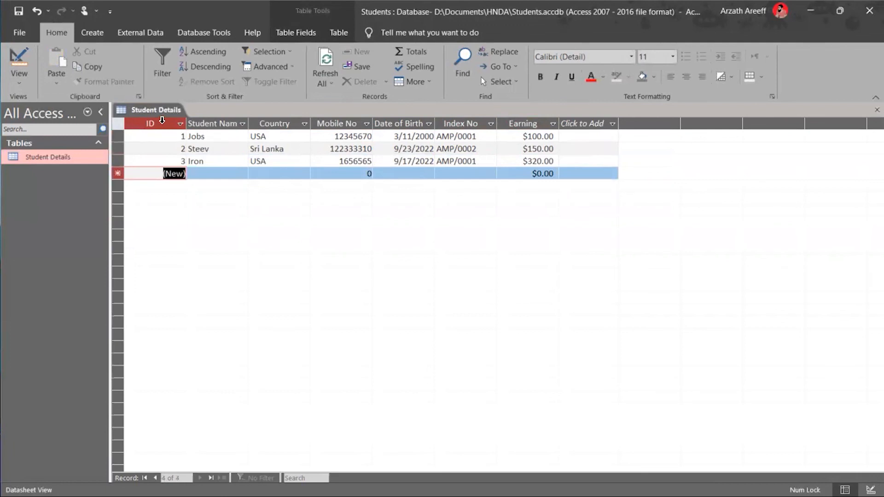
Open the third record's Index No value for editing at its end
left_click(482, 161)
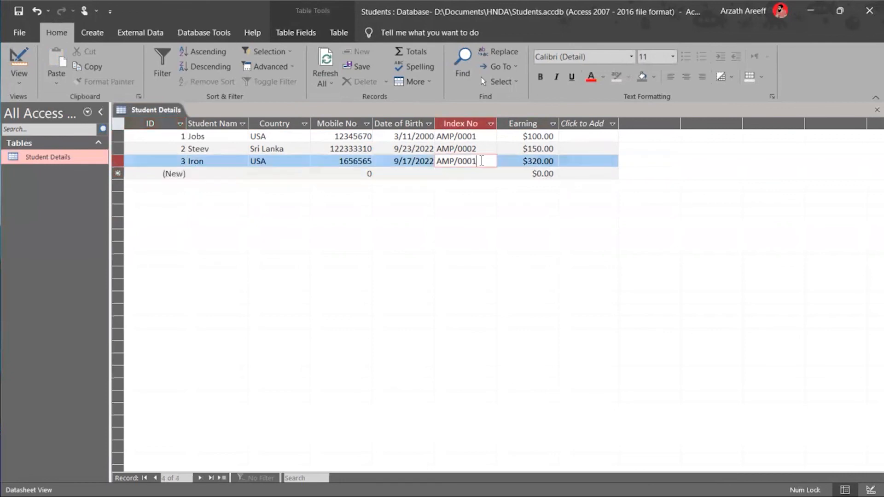